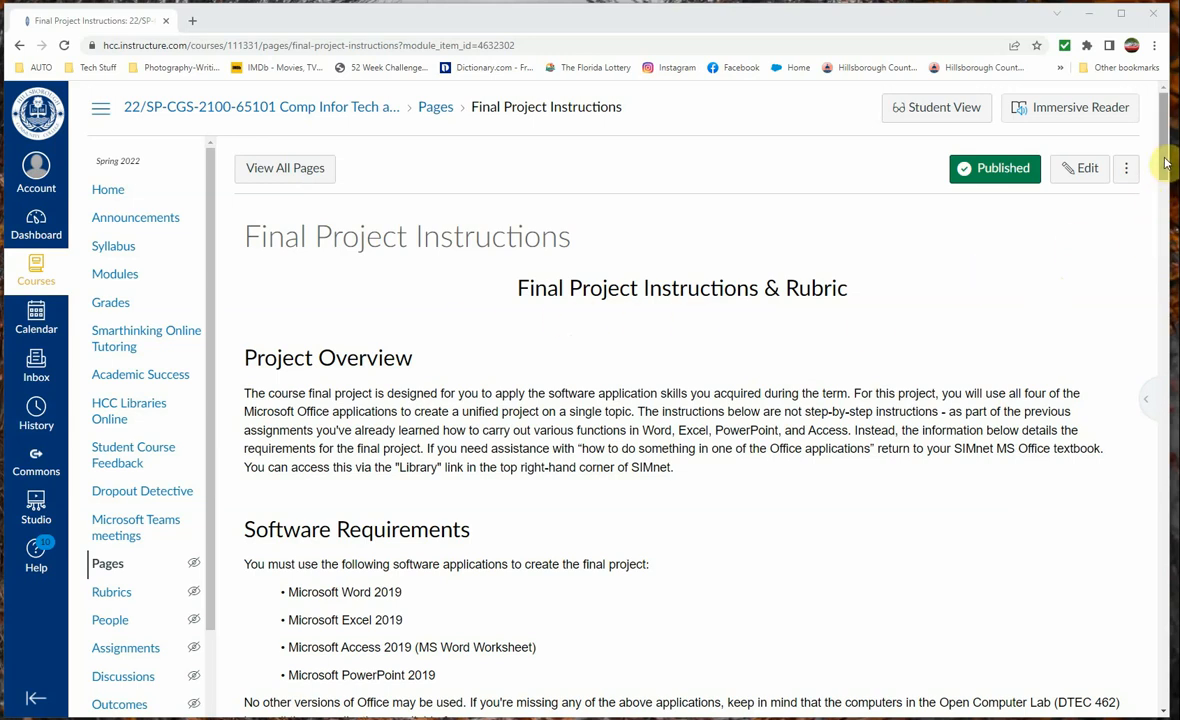
Download the MS Word document linked under the Microsoft Access section of the Final Project Instructions
scroll(1165, 170, "down", 2)
left_click_drag(1165, 170, 1156, 294)
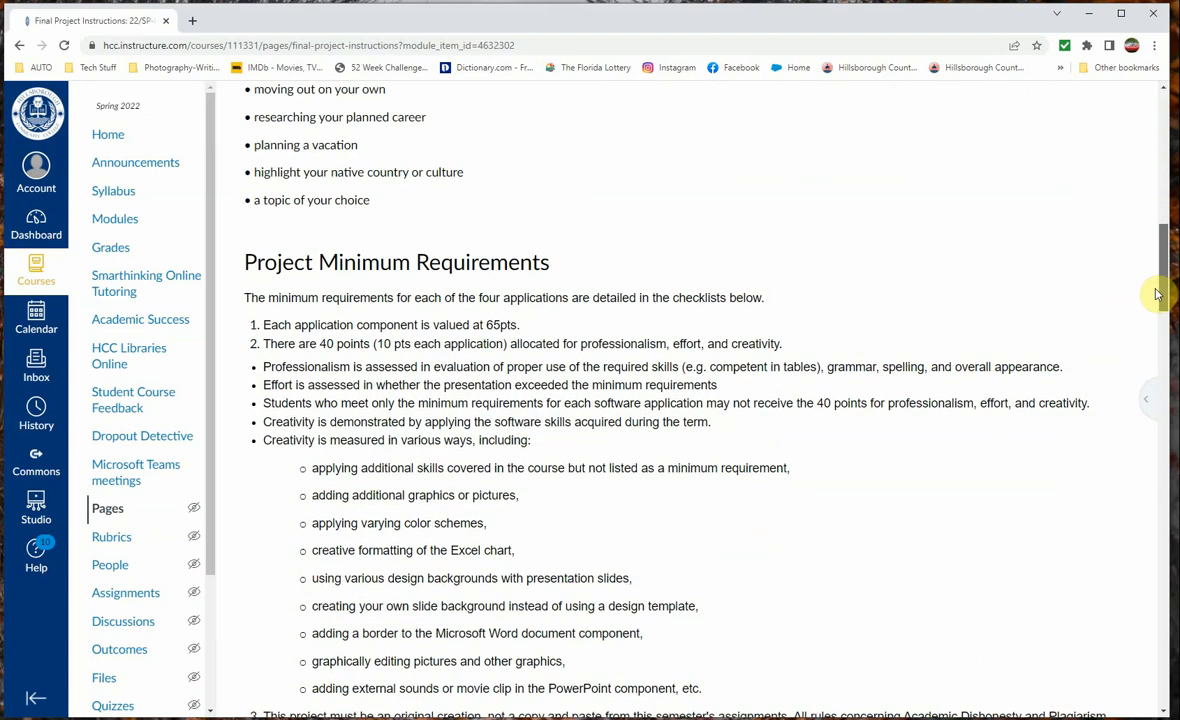
left_click_drag(1156, 294, 1151, 358)
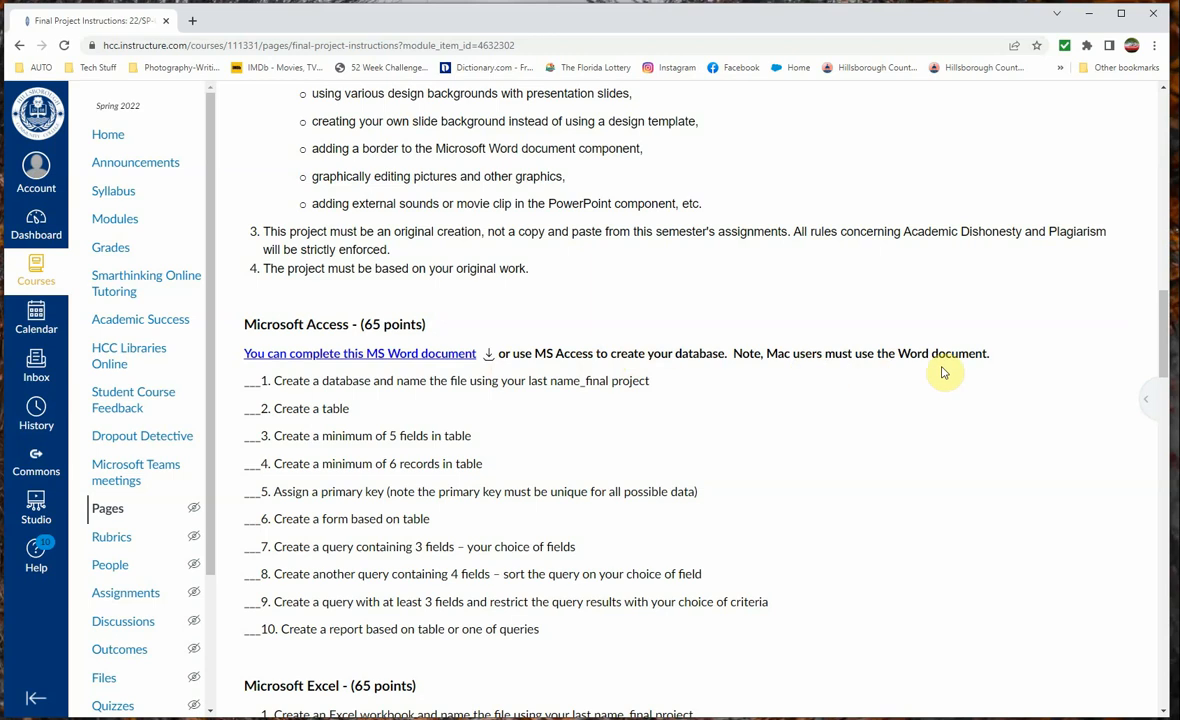
left_click(490, 358)
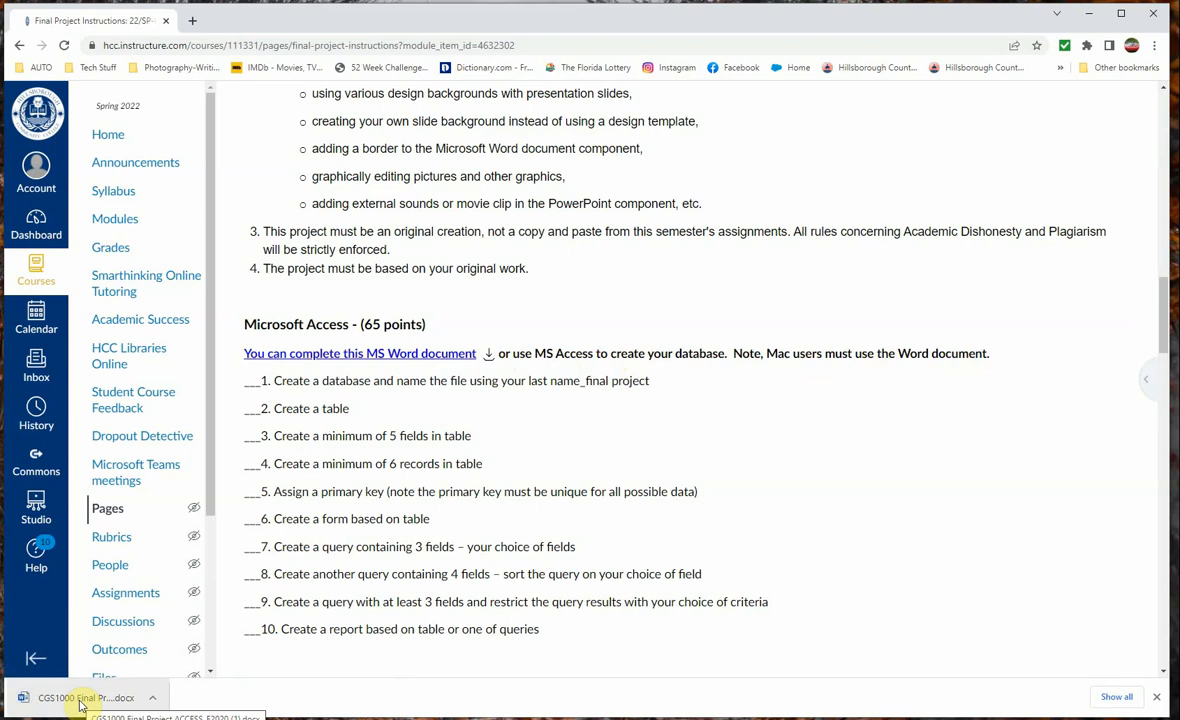
Open the downloaded CGS1000 Final Project Access document in Word and enable editing
left_click(80, 703)
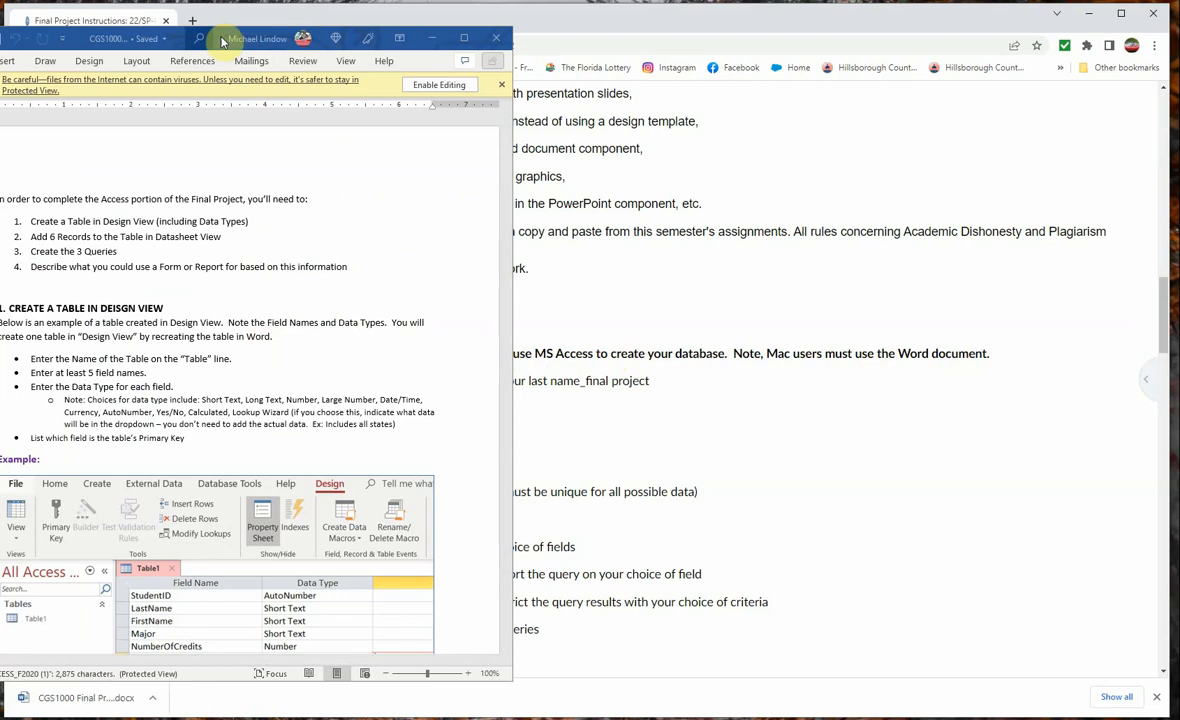
left_click_drag(188, 40, 281, 18)
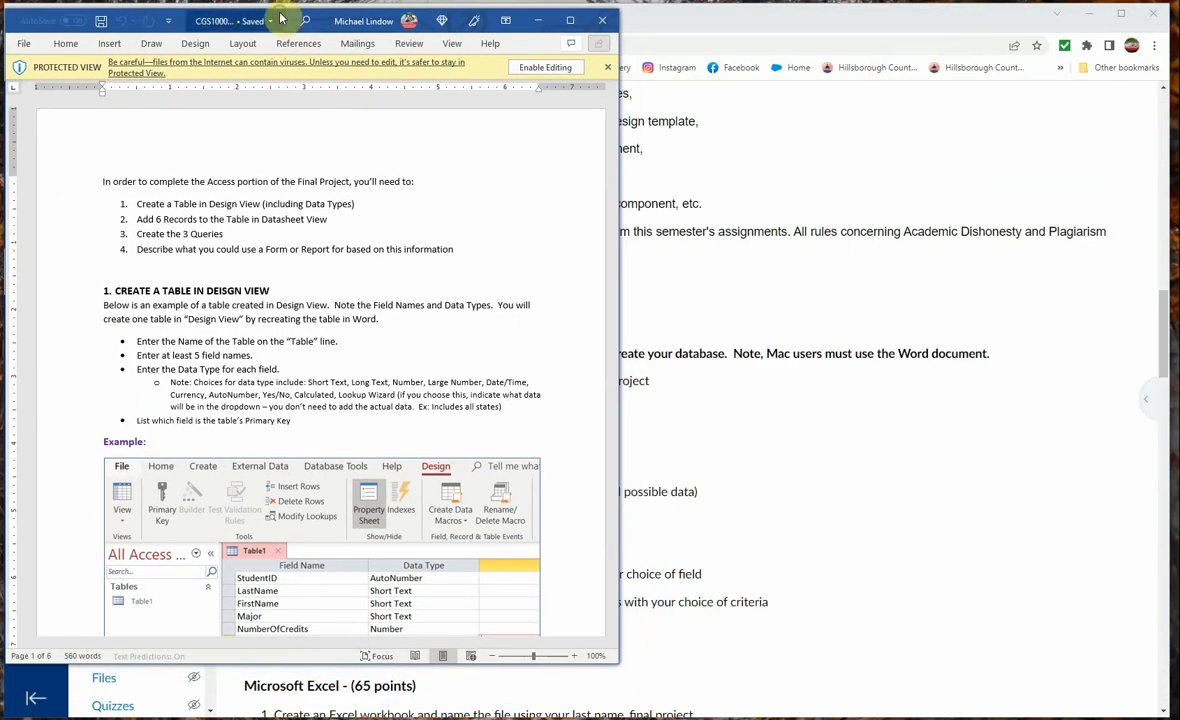
left_click(545, 67)
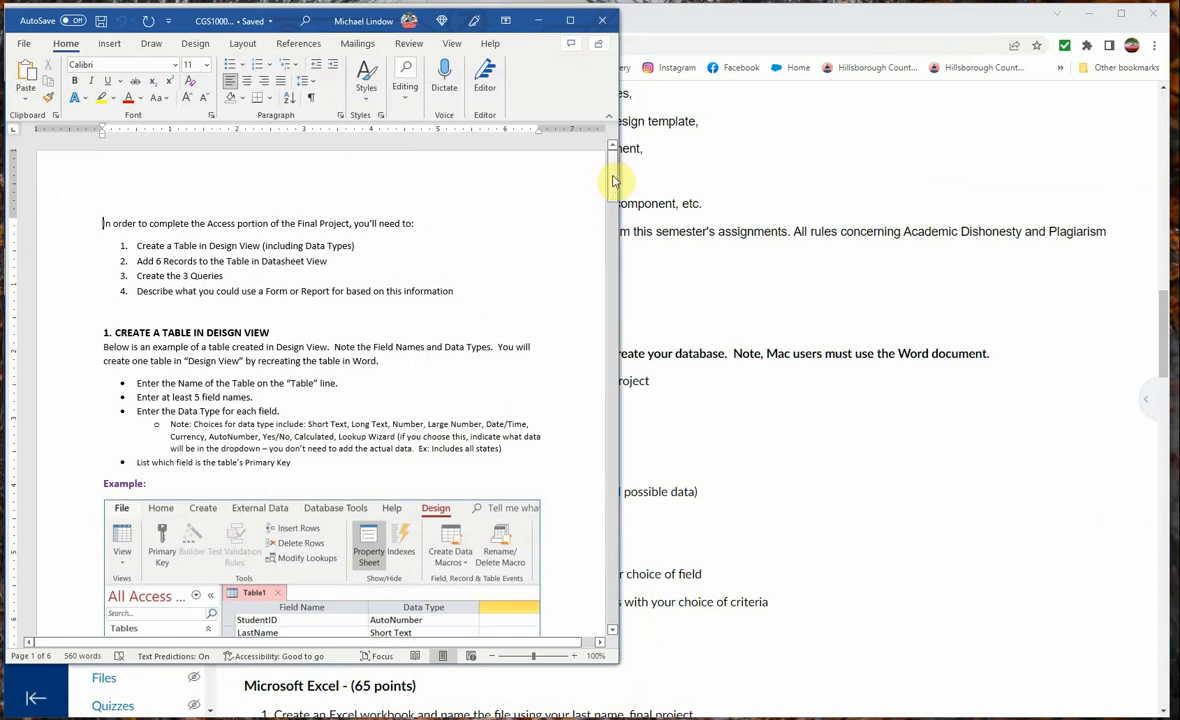
Enter Friends on the Name of Table 1 line on page 2
left_click_drag(613, 180, 613, 264)
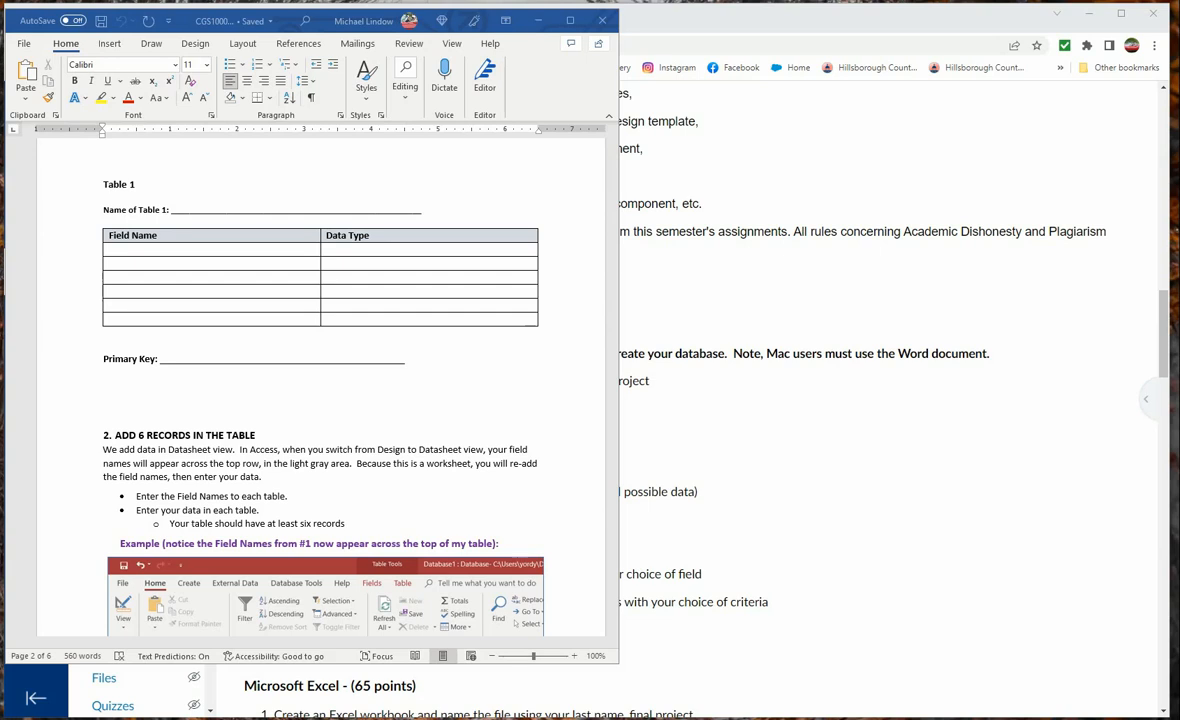
left_click(204, 209)
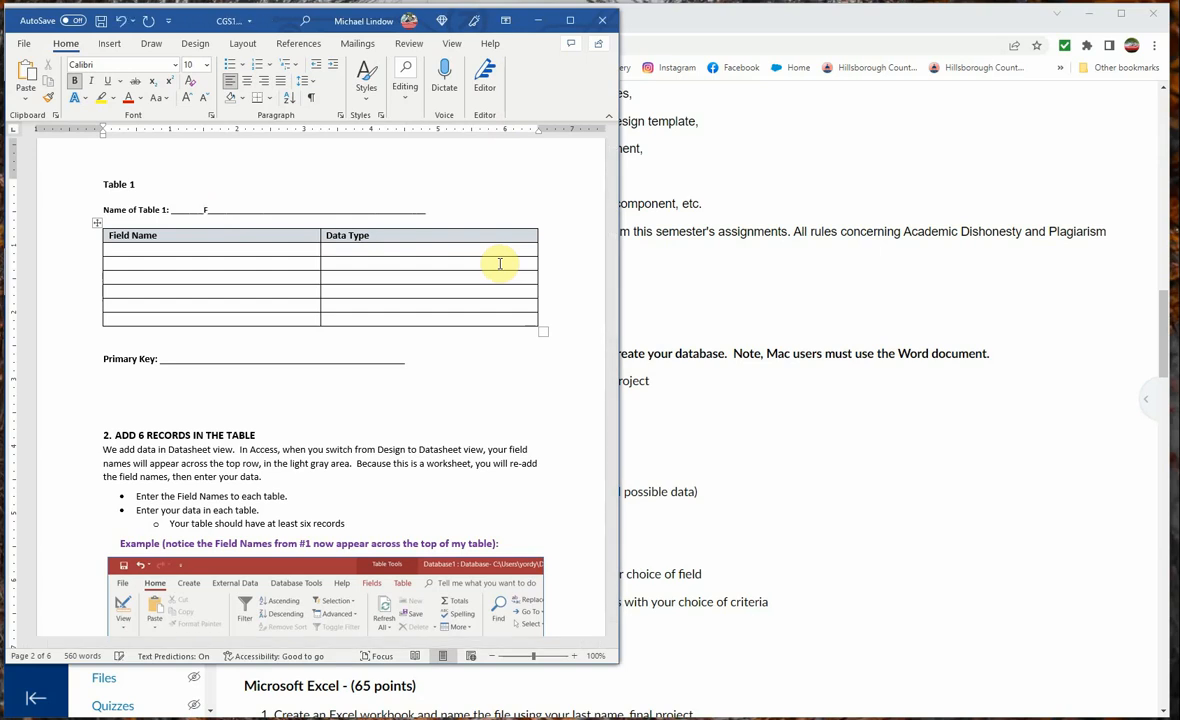
type("Friends")
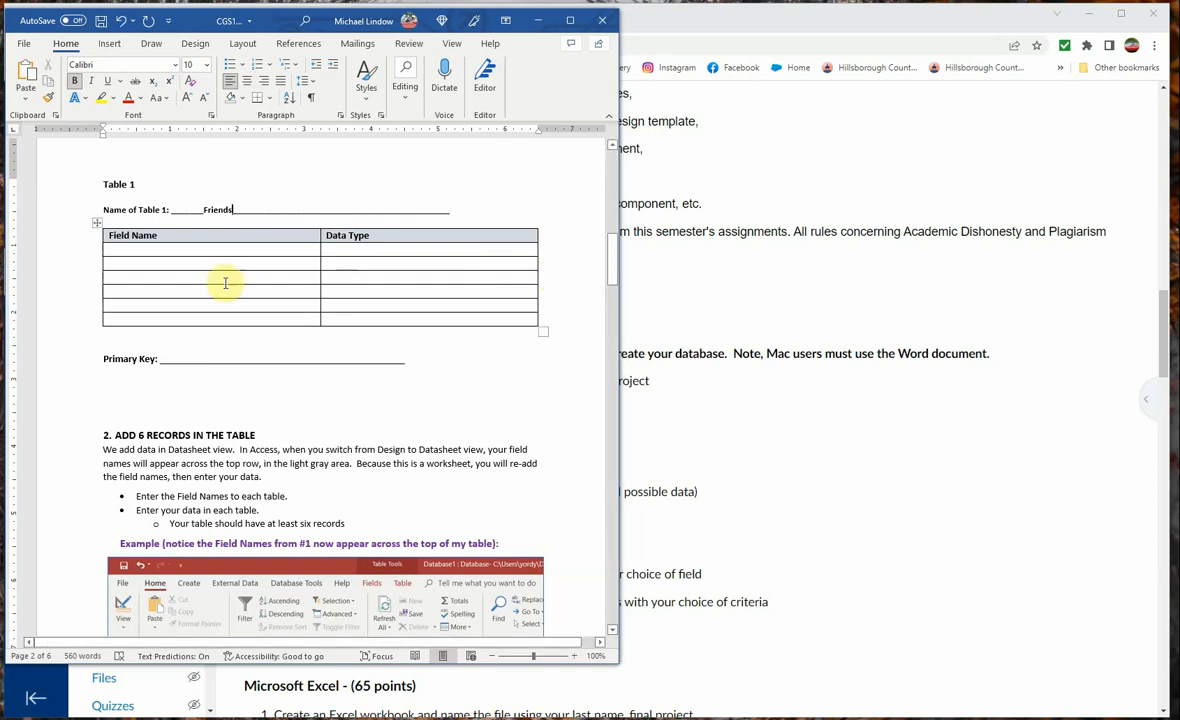
Fill the first row of Table 1 with field name Last Name and data type Short Text
left_click(147, 251)
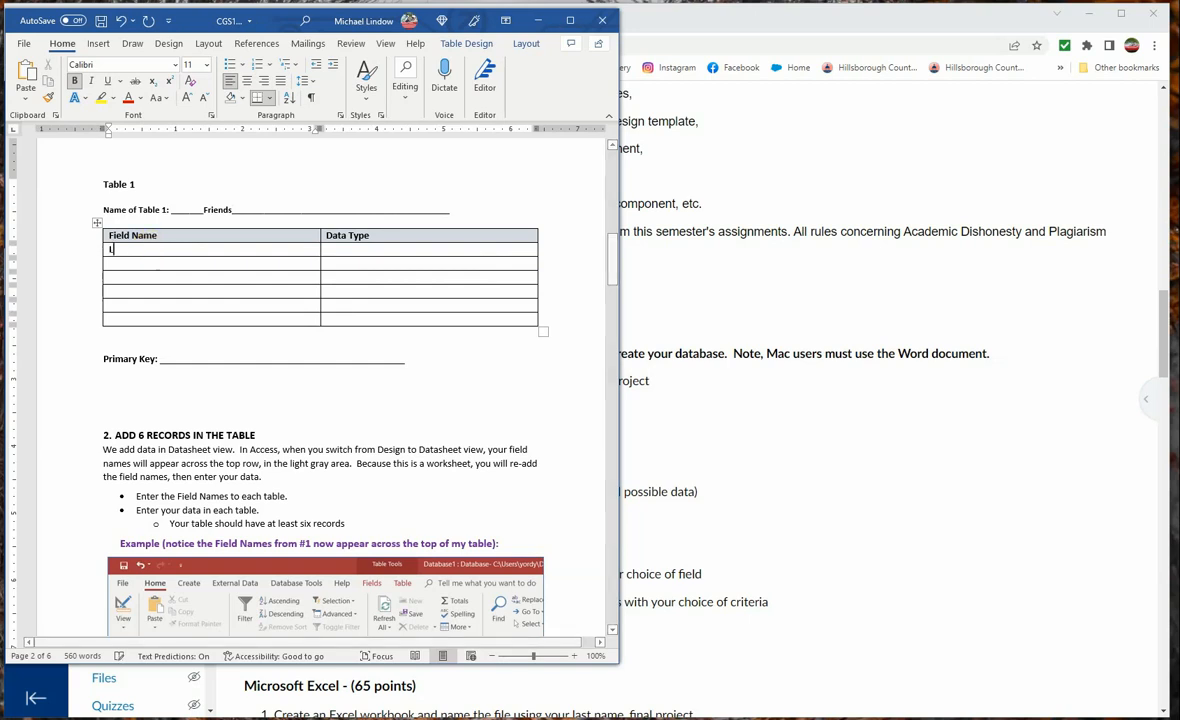
type("Last Name")
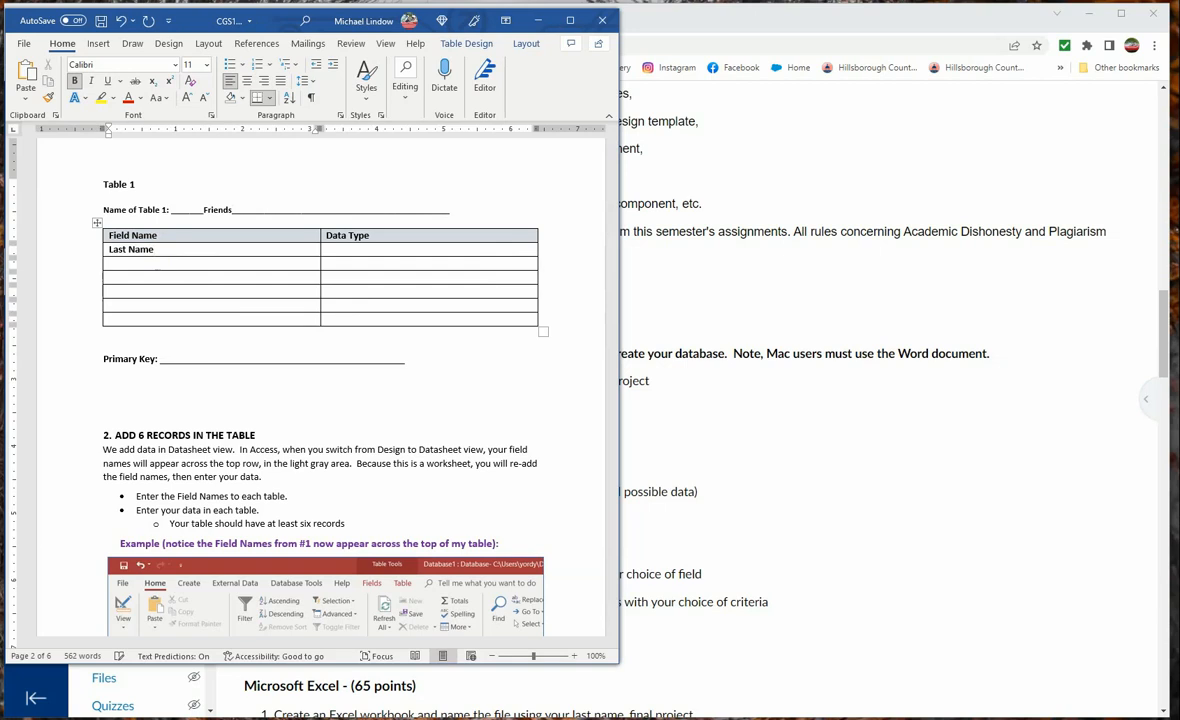
key("Tab")
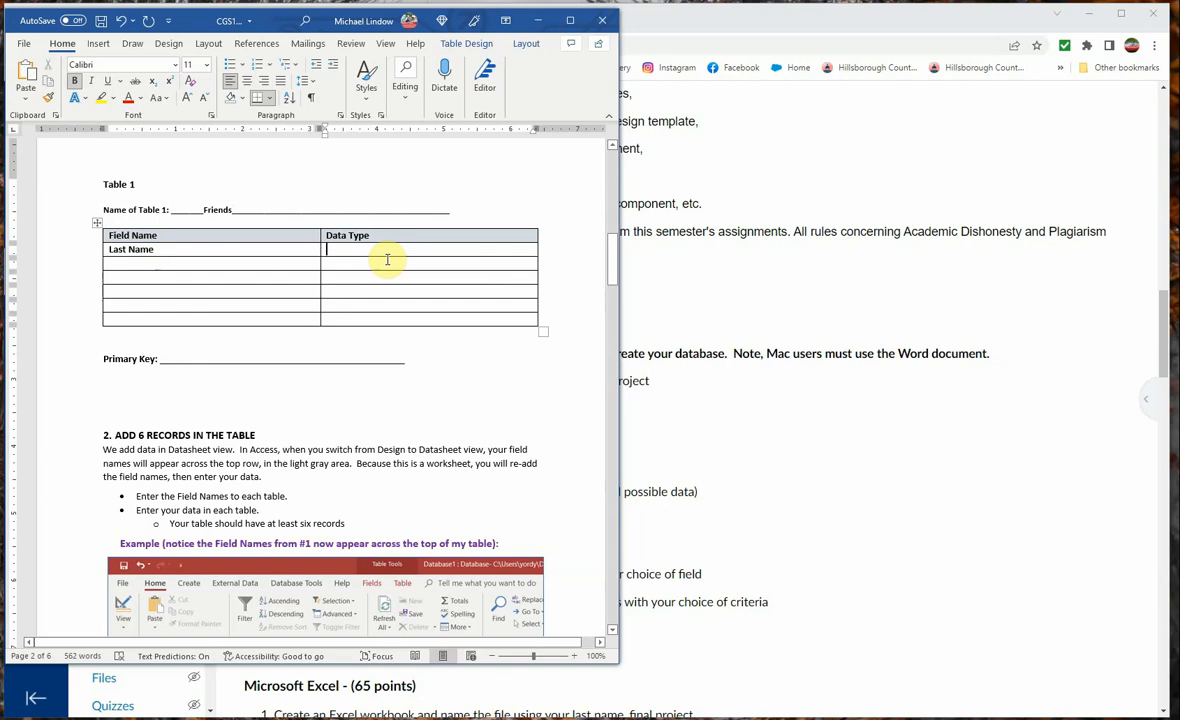
type("Sh")
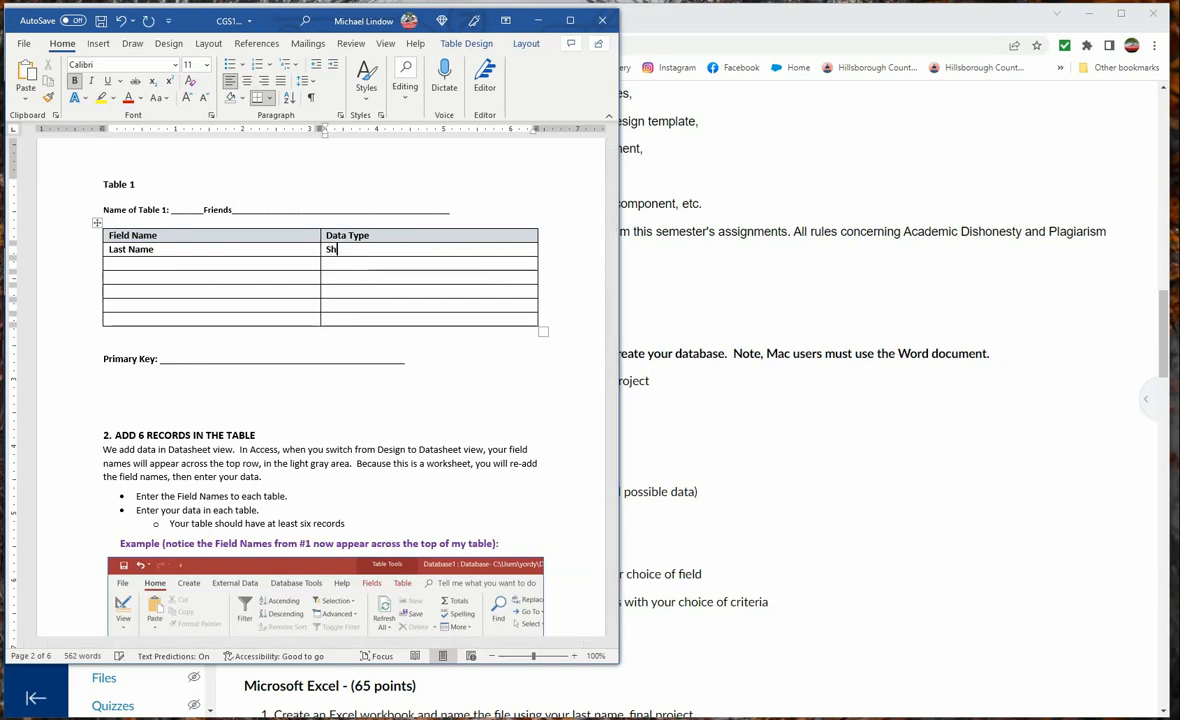
type("ort Text")
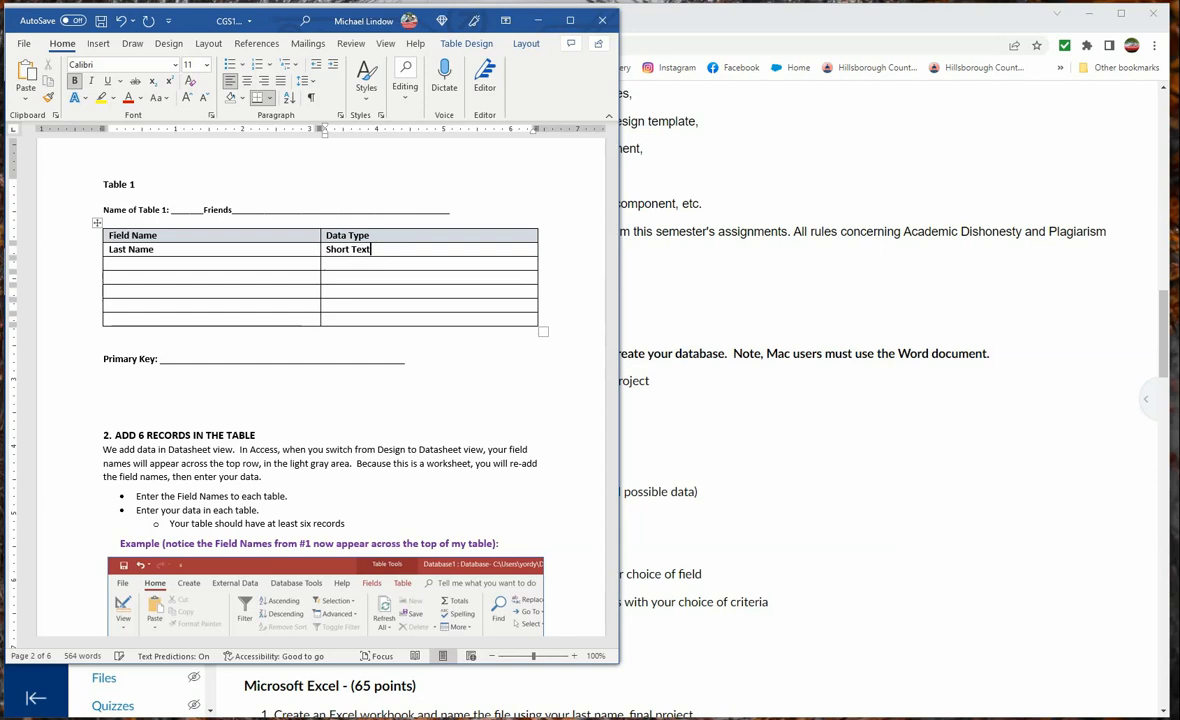
Fill the second row of Table 1 with field name First Name and data type Short Text
key("Tab")
type("First Name")
key("Tab")
type("S")
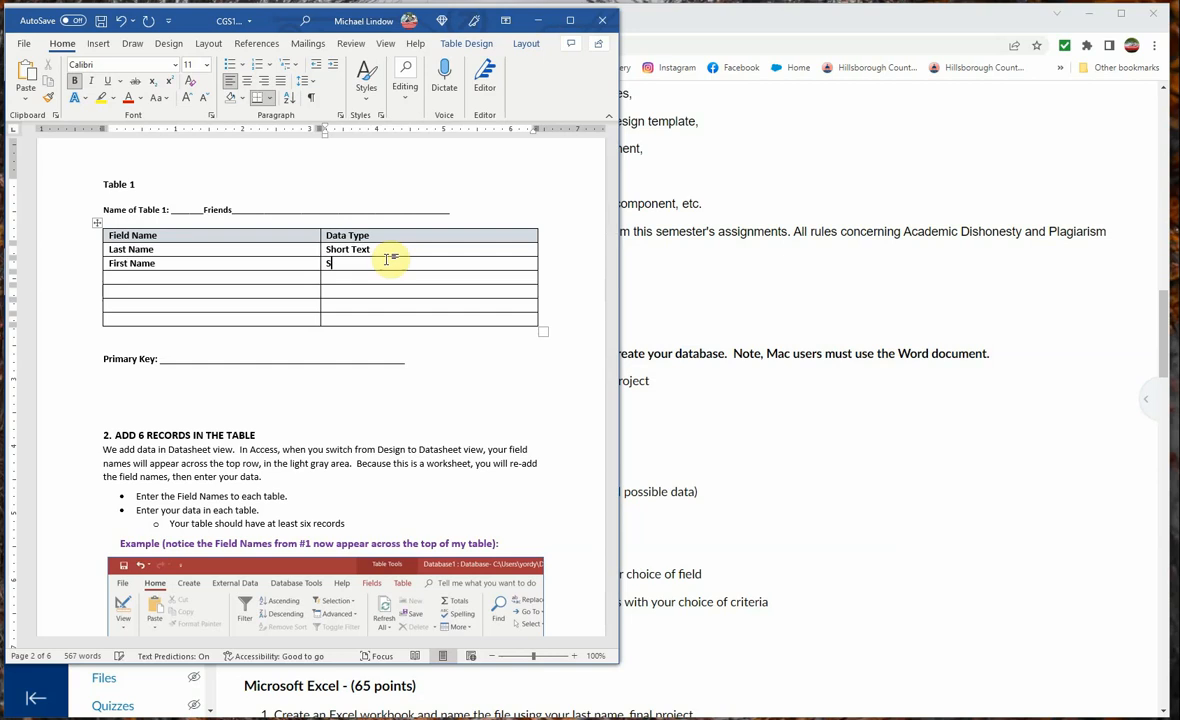
type("hort ")
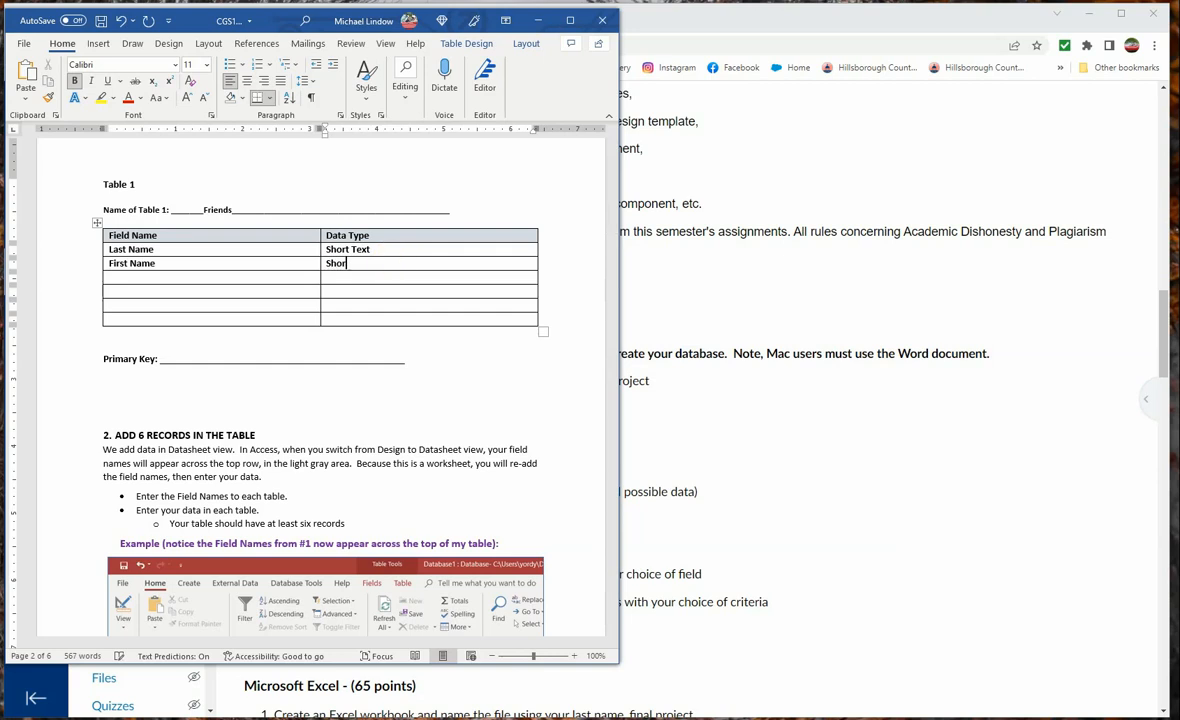
type("Text")
key("Return")
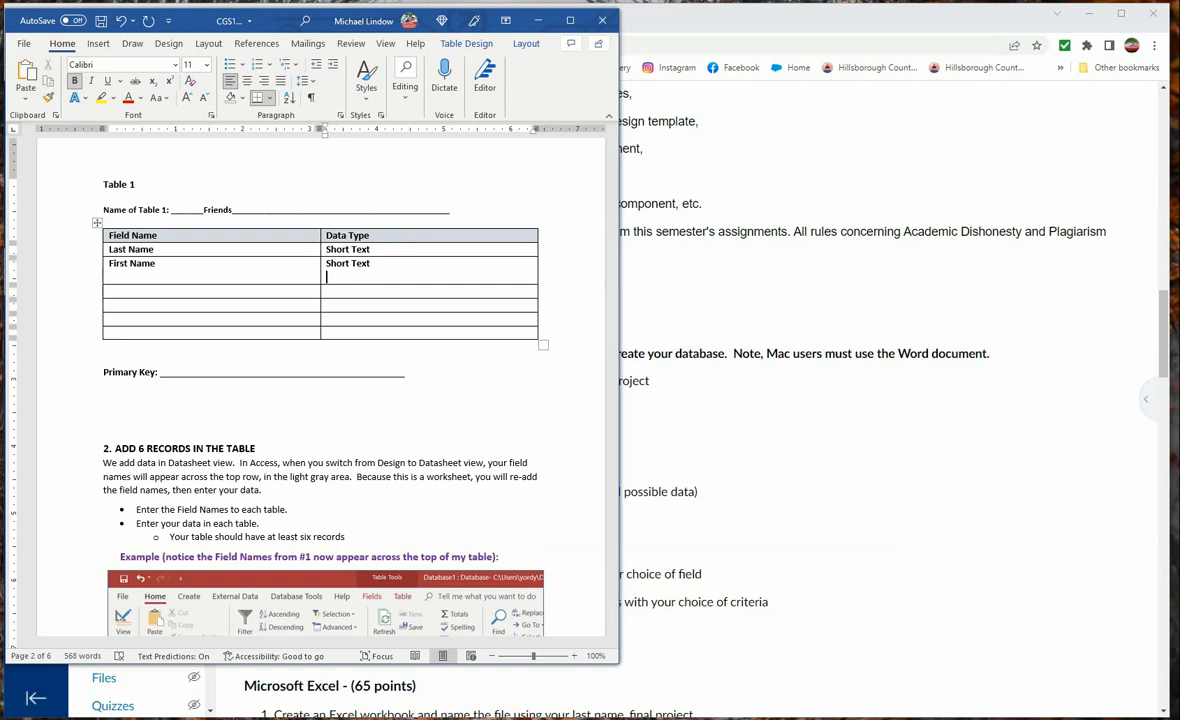
key("BackSpace")
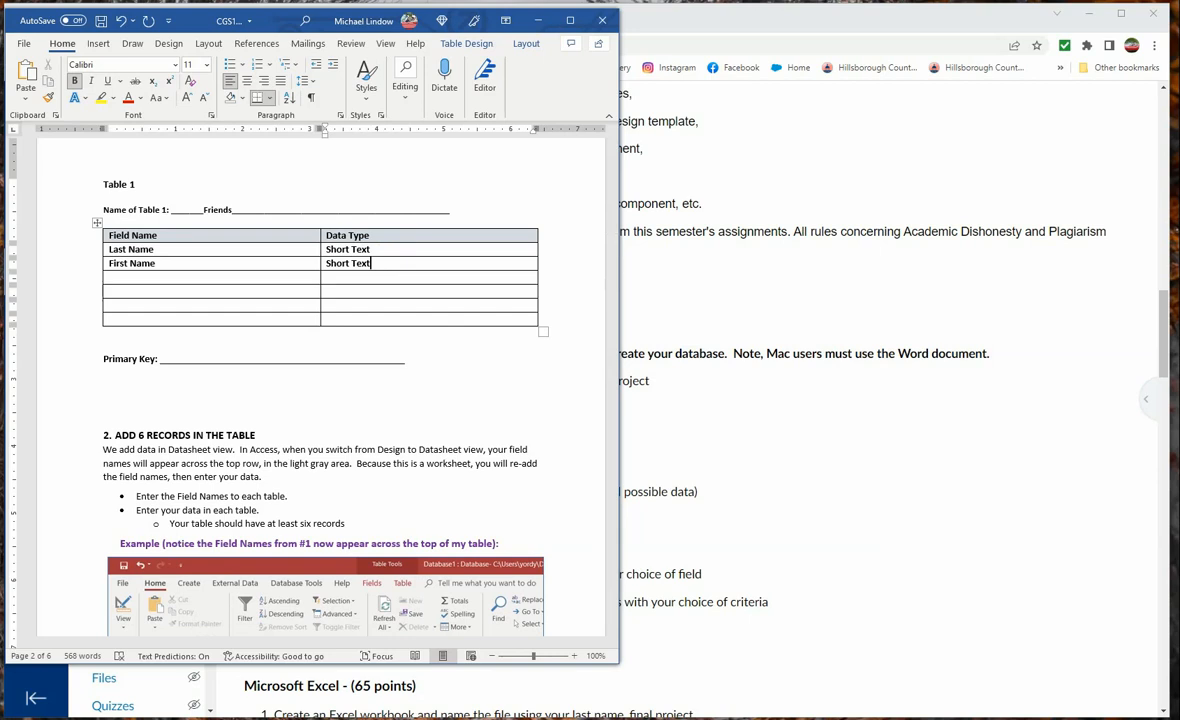
Enter Street Address and City as the third and fourth field names, leaving their data types blank
key("Tab")
type("Street Addres")
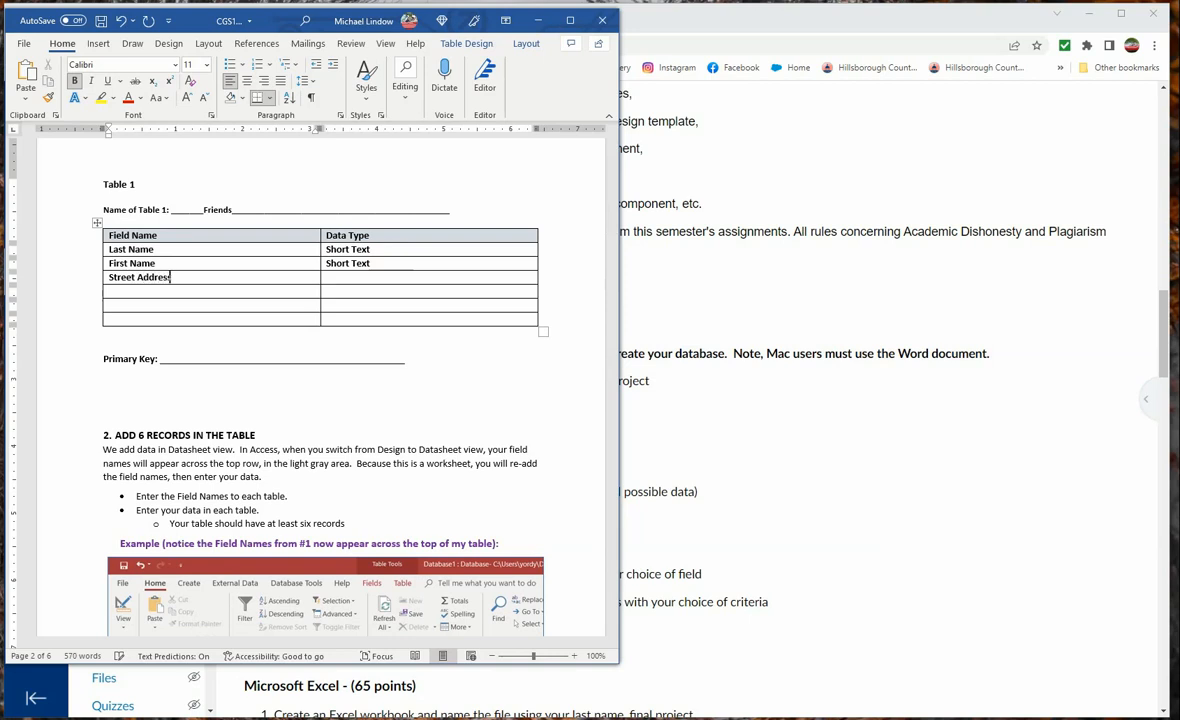
type("s")
key("Tab")
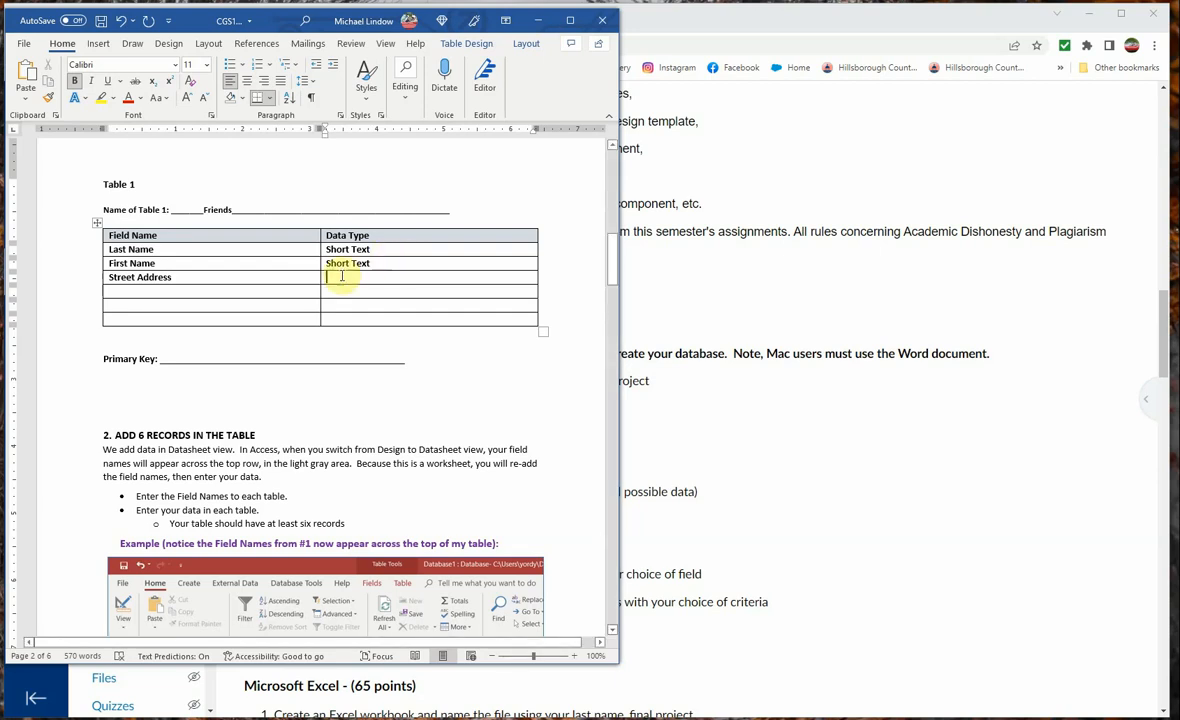
left_click(149, 291)
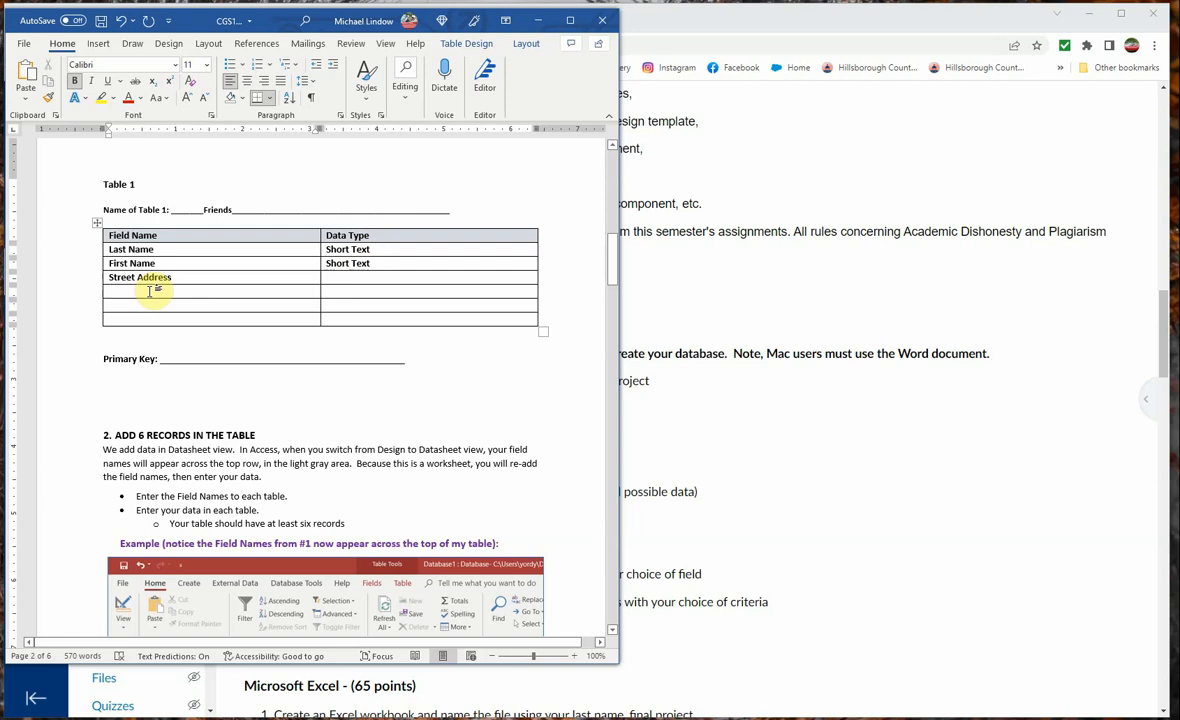
type("City")
key("Tab")
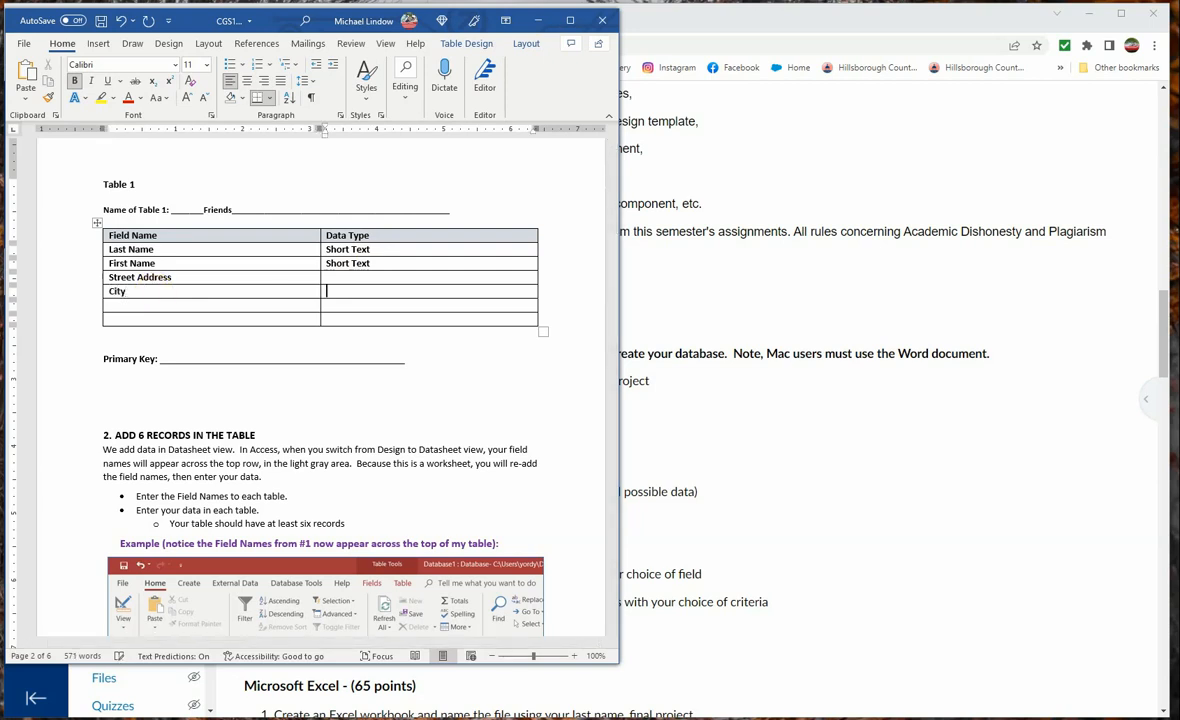
Enter the field names State, Zip and Phone# below City, adding a table row for Phone#
key("Tab")
type("State")
key("Tab")
key("Tab")
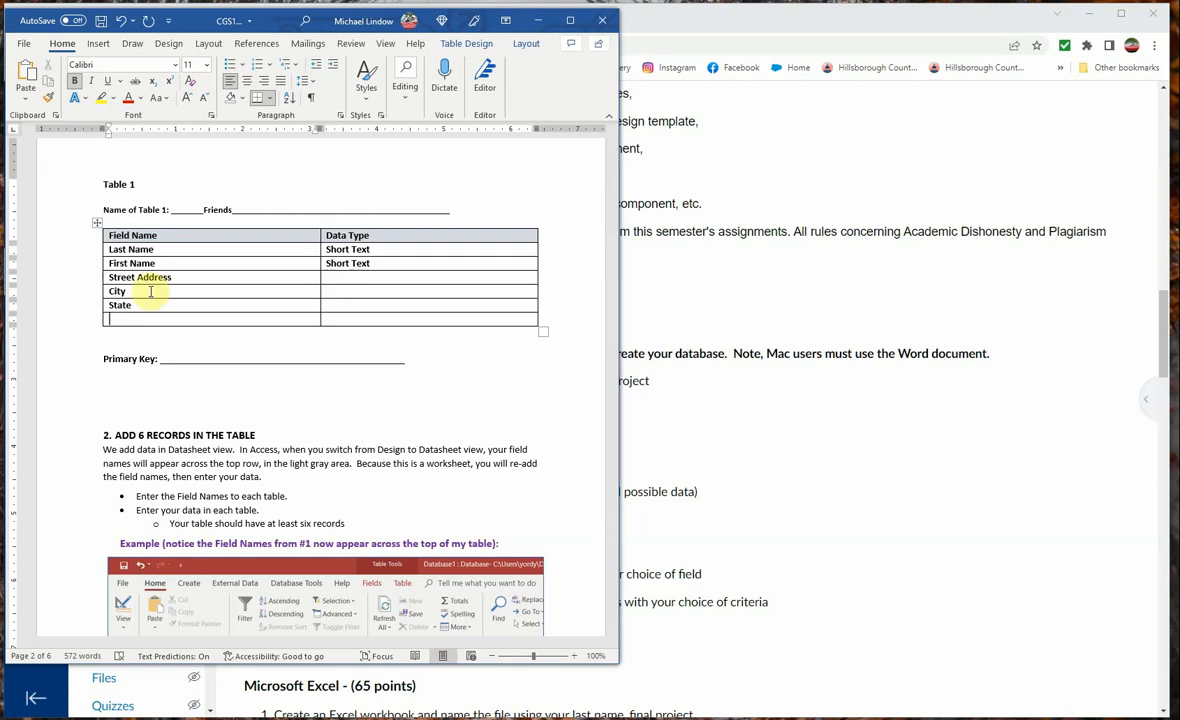
type("Zip")
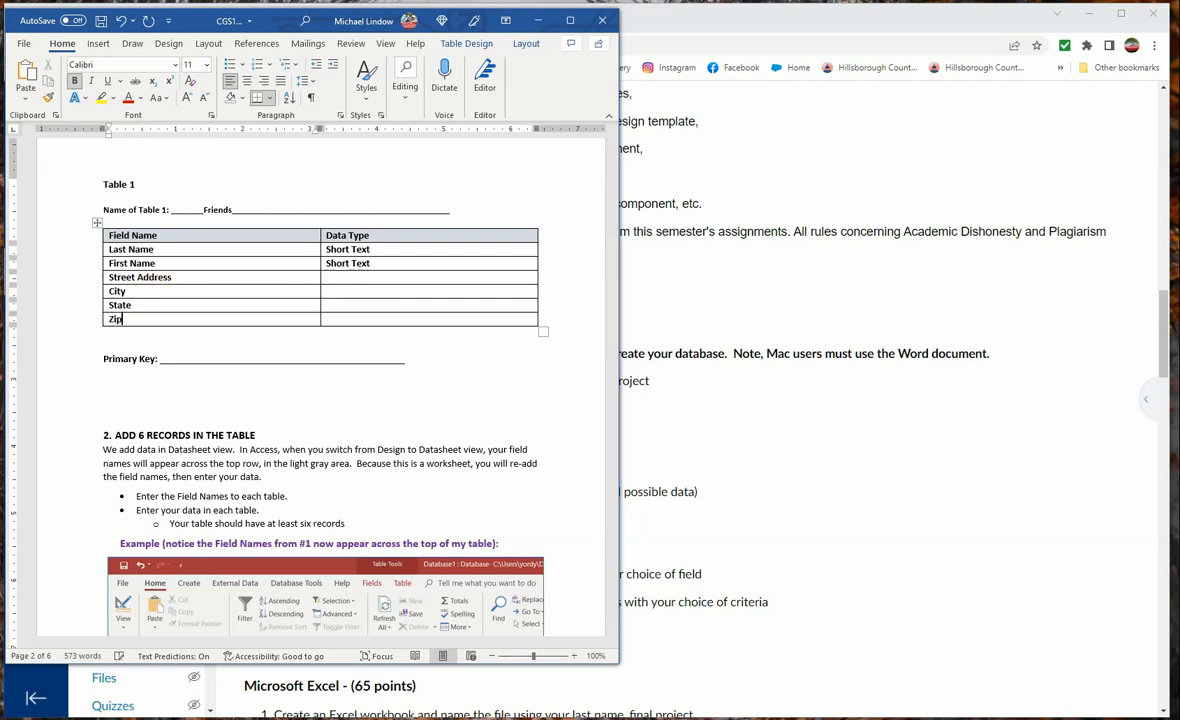
key("Tab")
key("Tab")
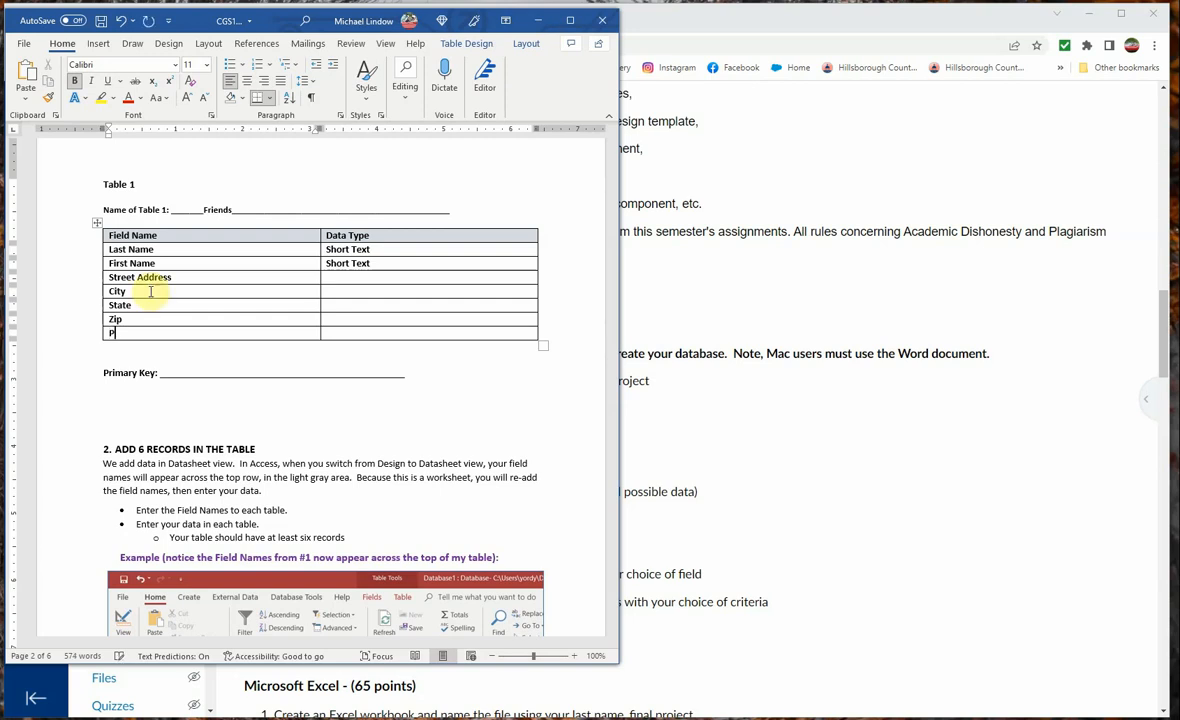
type("Phone#")
key("Tab")
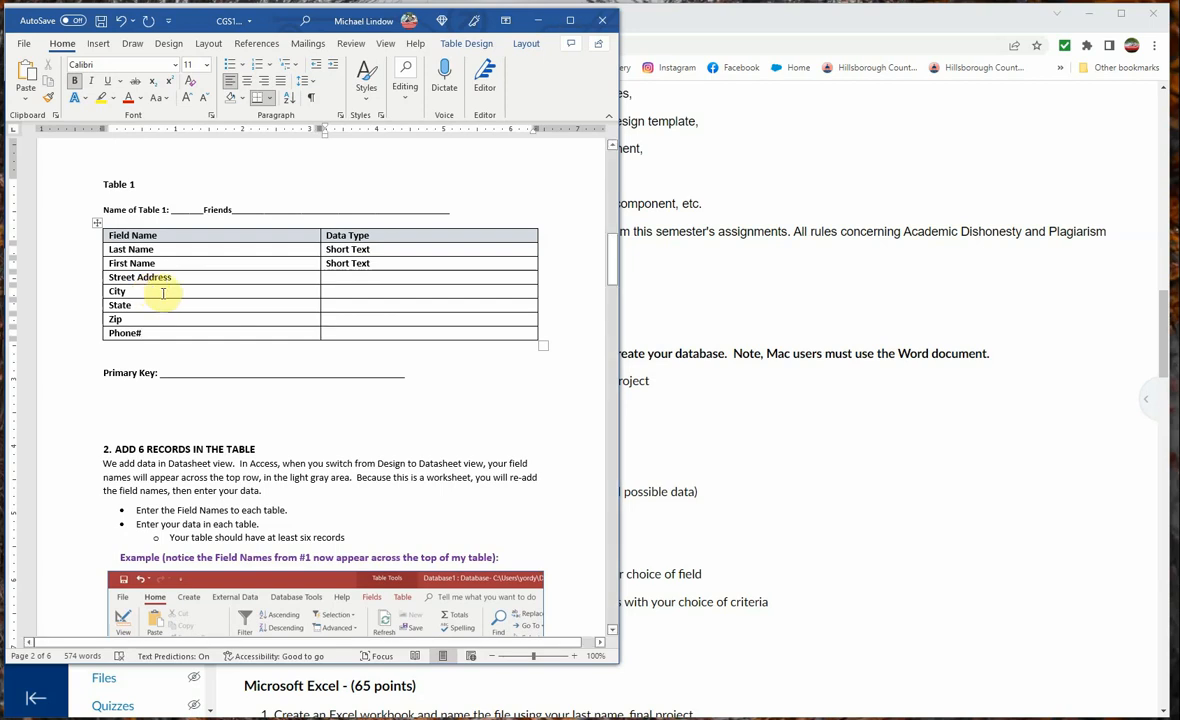
Add a row below Phone# with field name ID and data type Autonumber
left_click(200, 371)
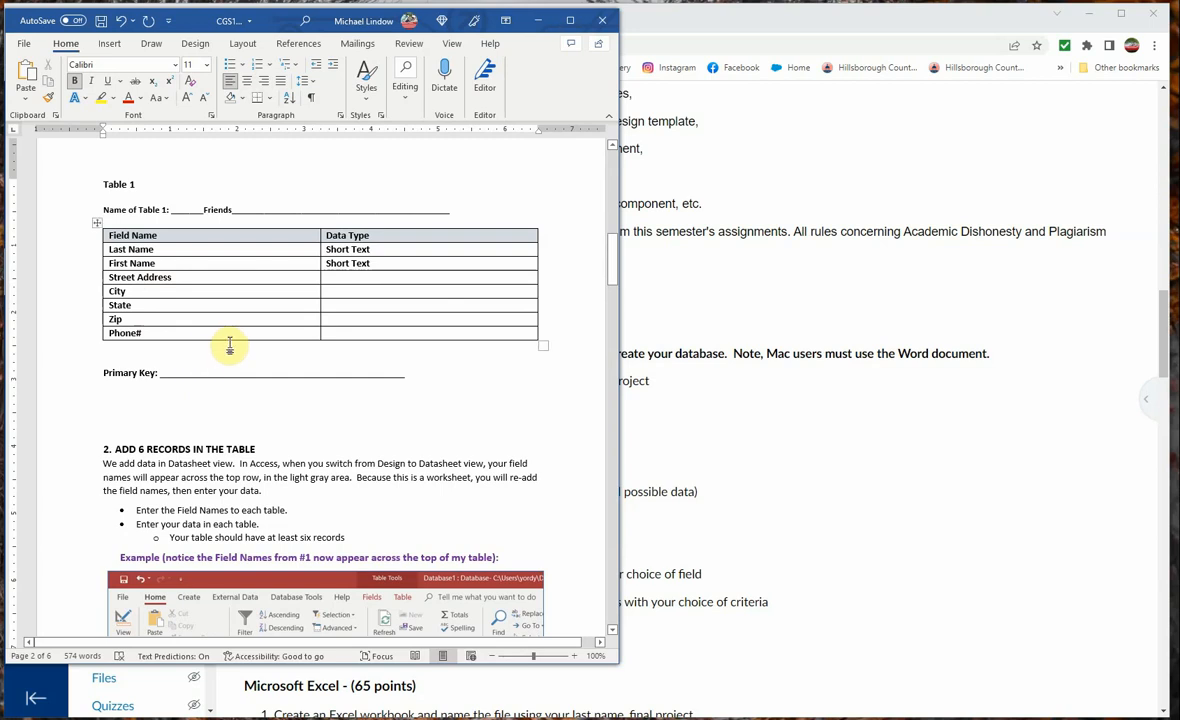
left_click(348, 336)
key("Tab")
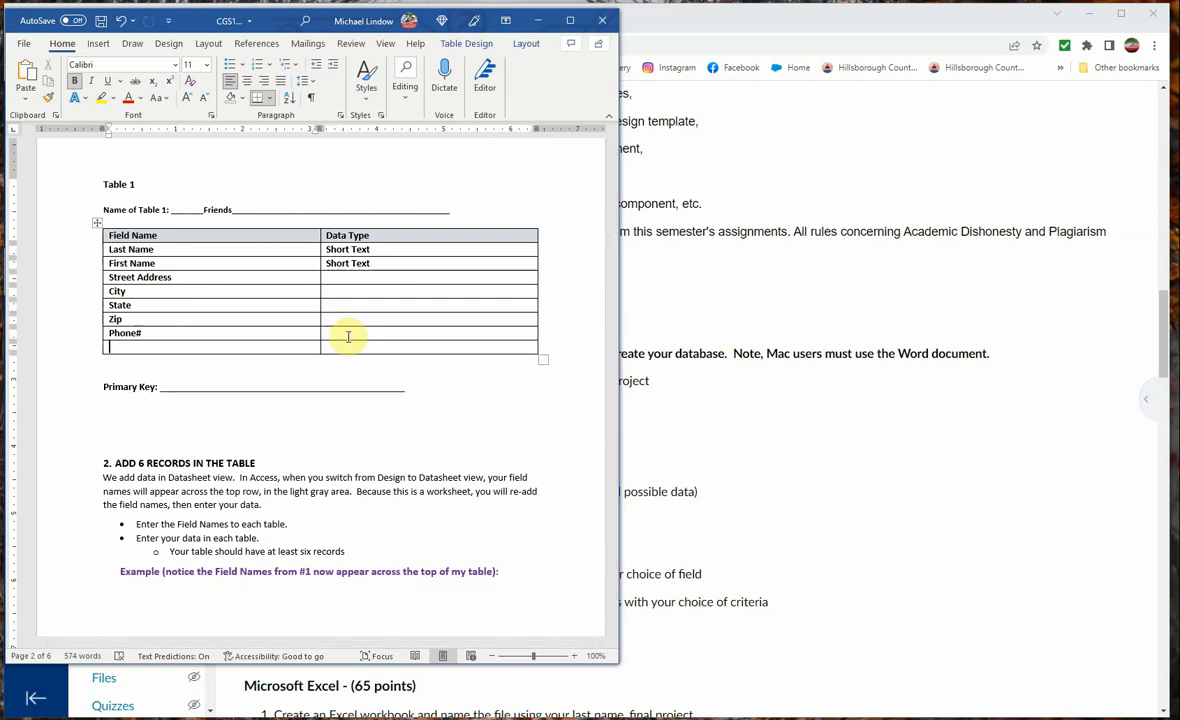
type("ID")
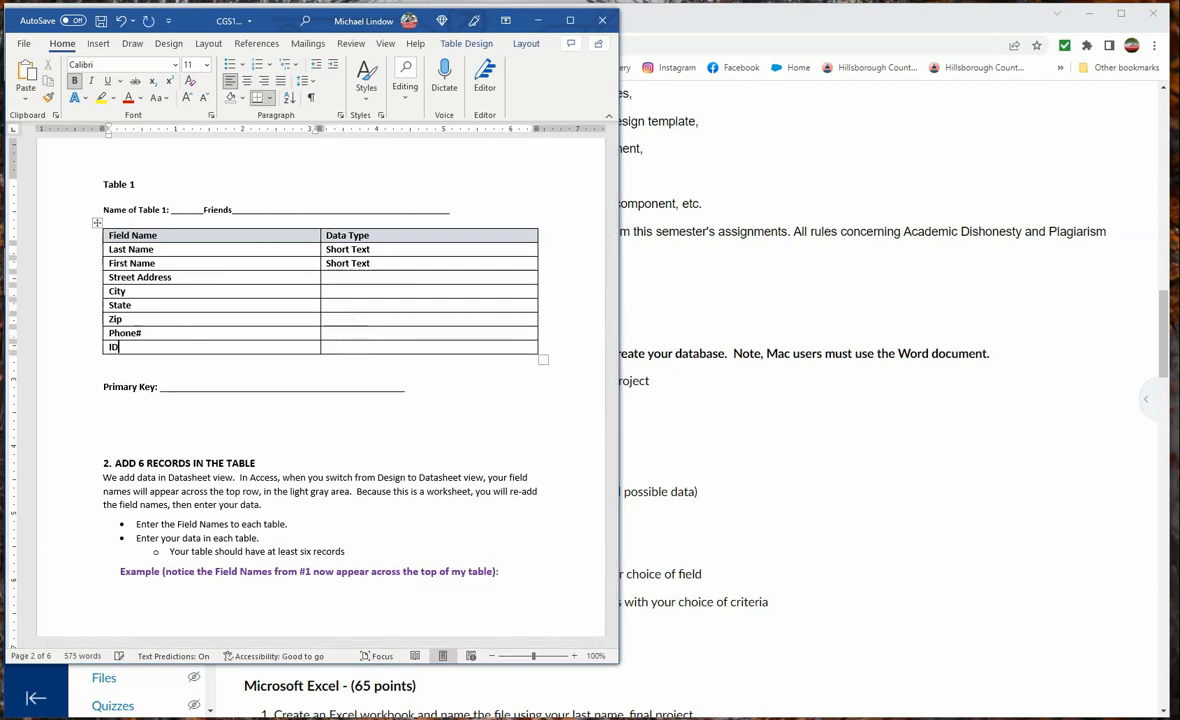
left_click(358, 345)
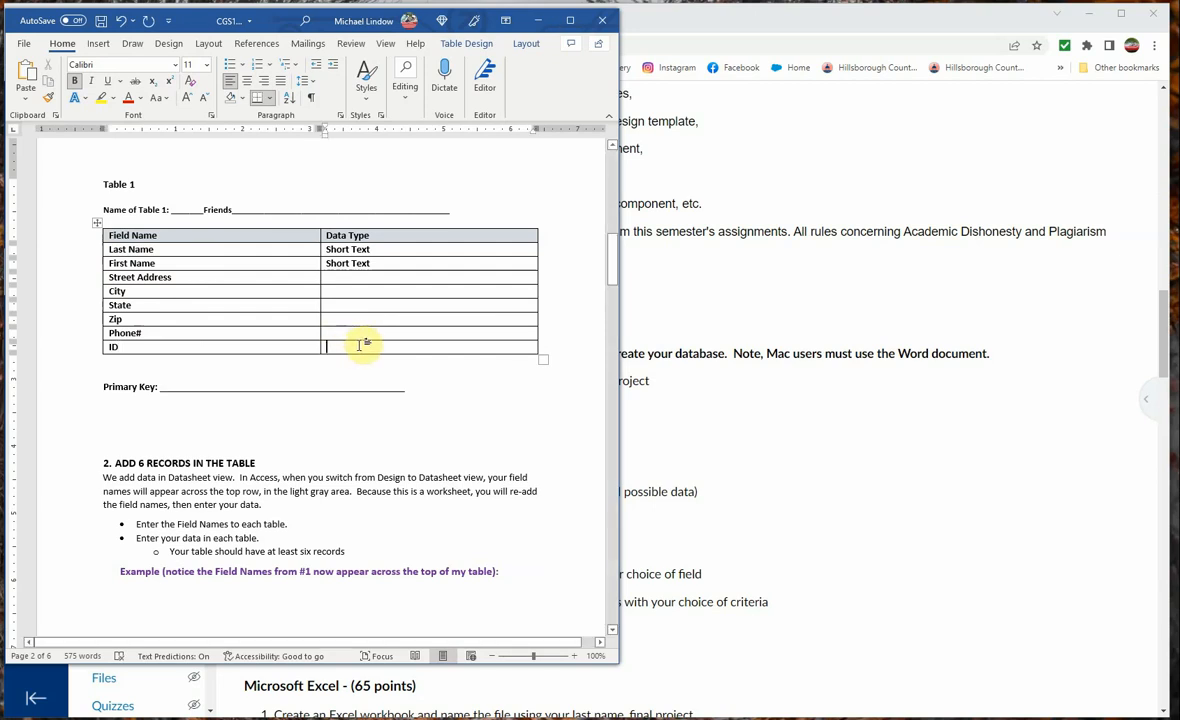
type("Autonum")
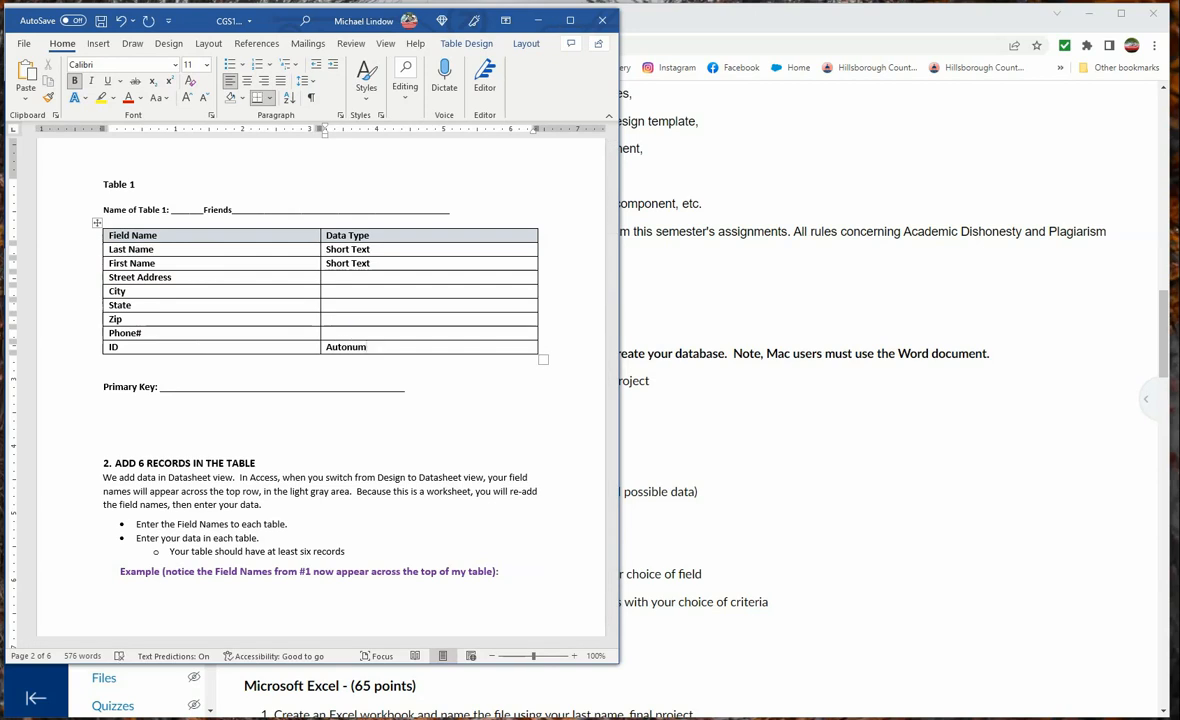
type("ber")
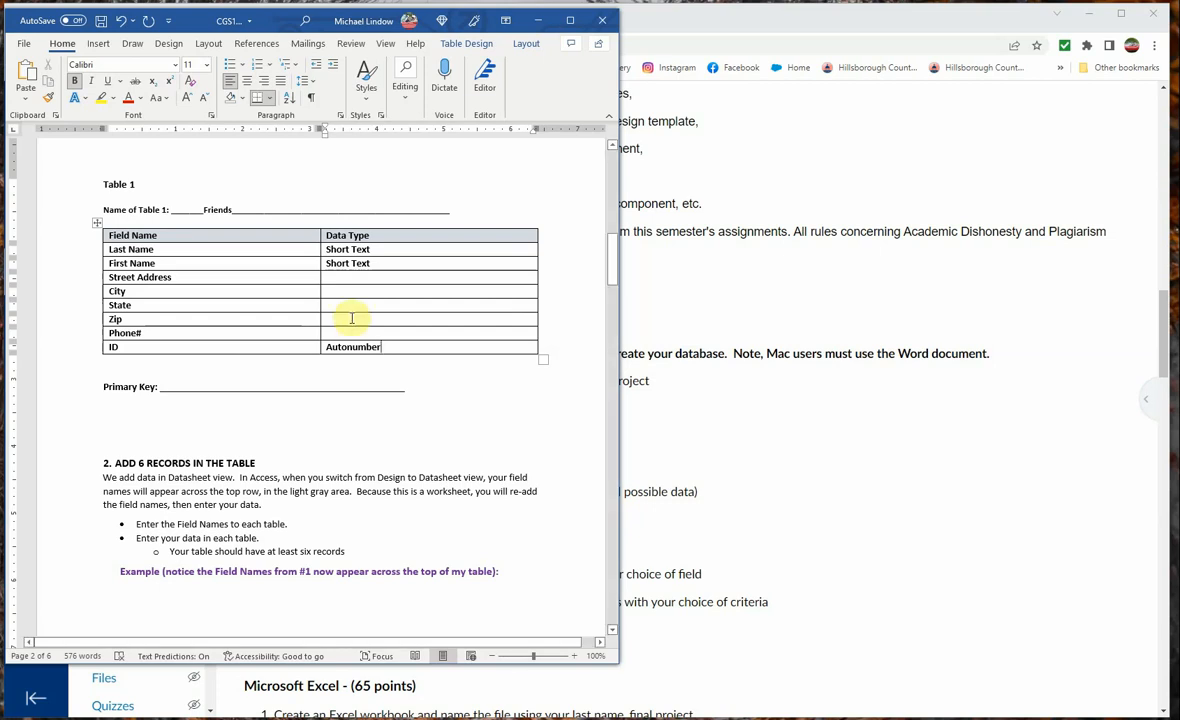
Copy the Short Text data type from First Name to Street Address, City, State, Zip and Phone#
double_click(340, 263)
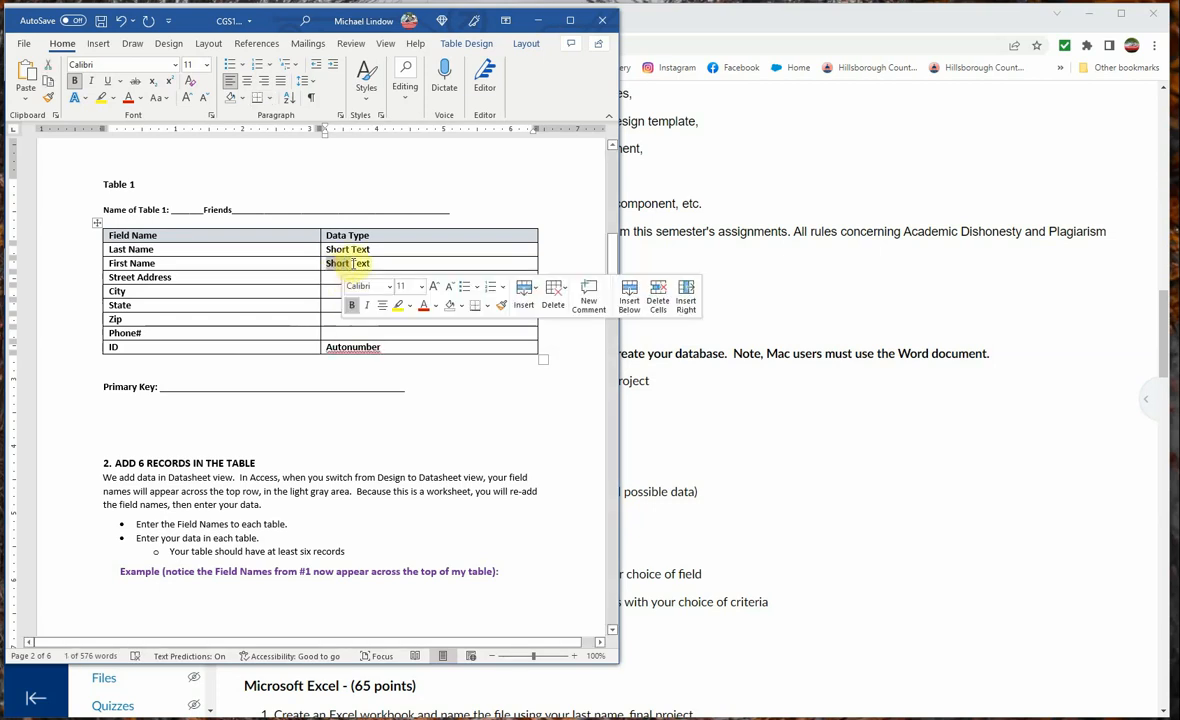
left_click(366, 264)
left_click_drag(376, 264, 335, 264)
key("ctrl+c")
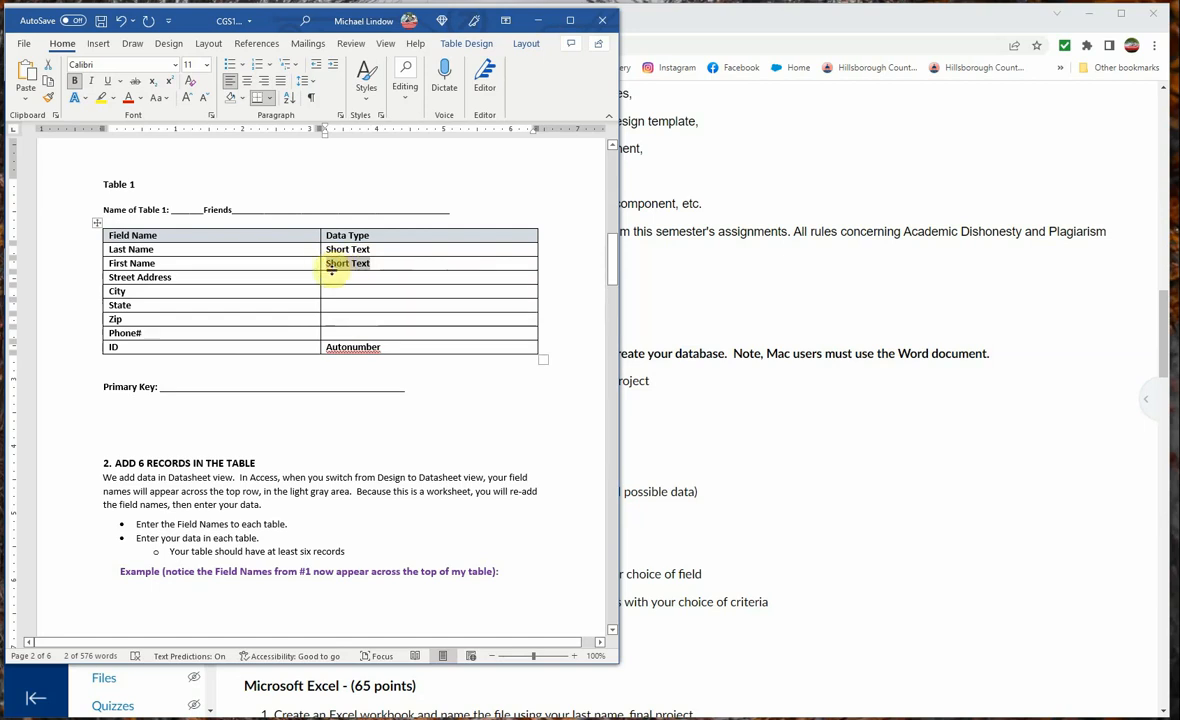
left_click(335, 277)
key("ctrl+v")
left_click(358, 293)
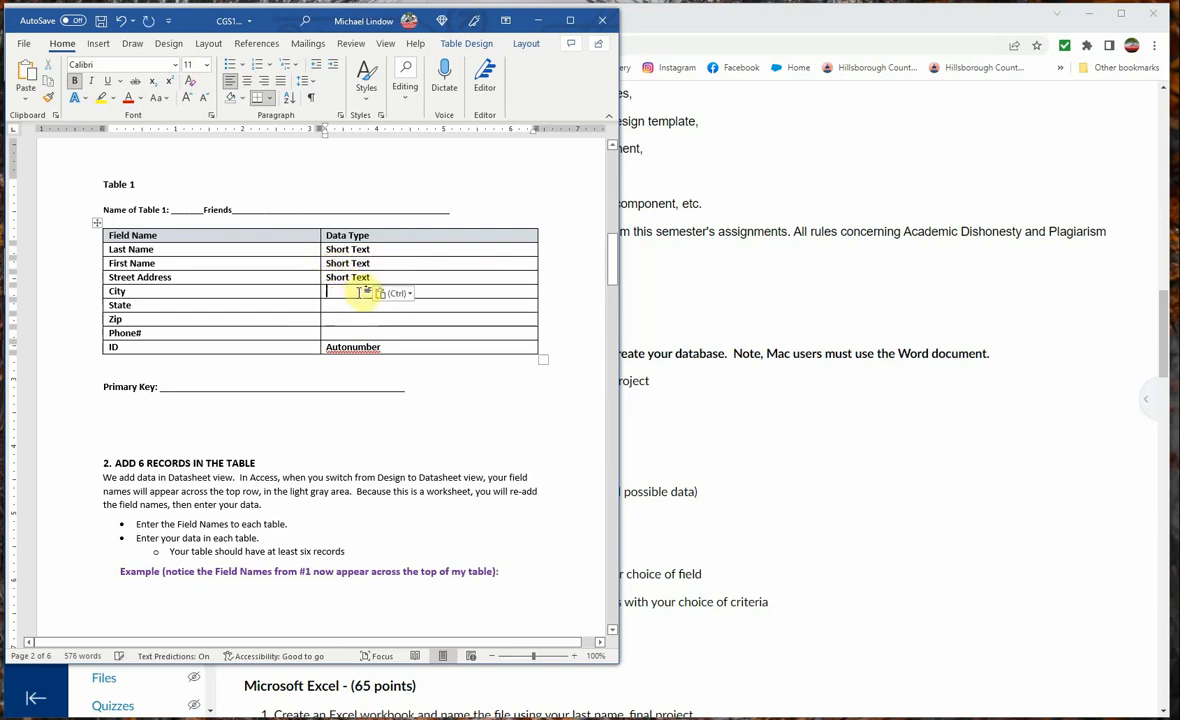
key("ctrl+v")
left_click(360, 305)
key("ctrl+v")
left_click(351, 319)
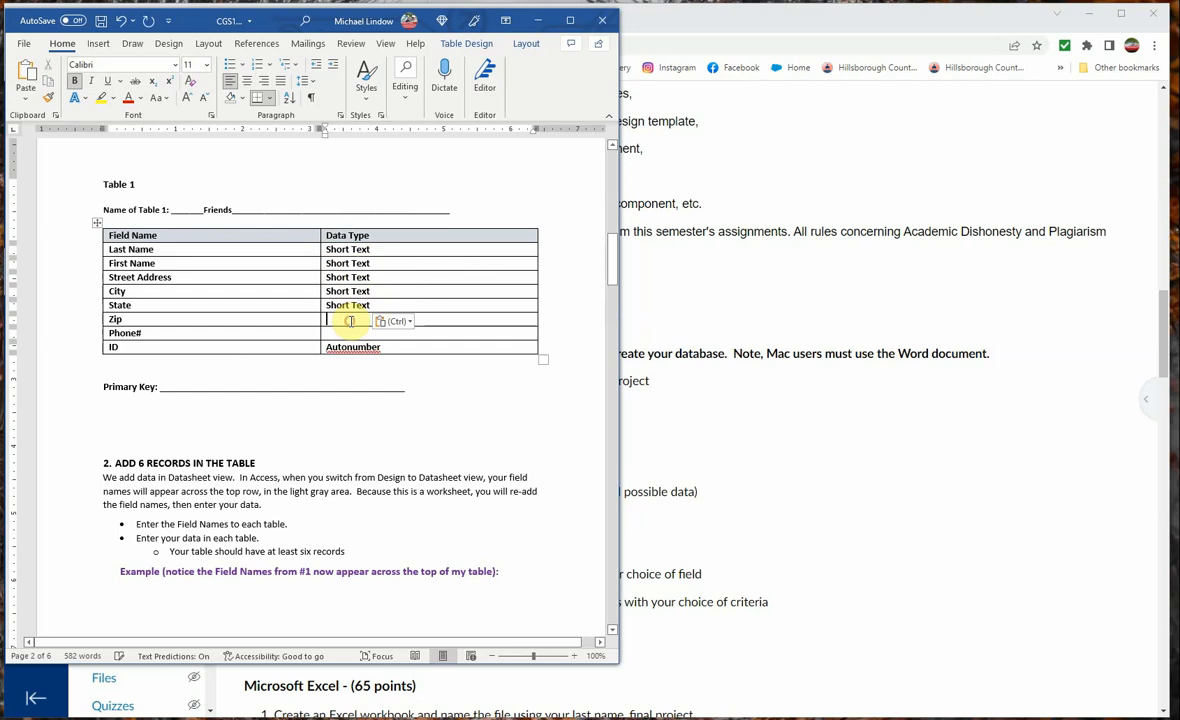
key("ctrl+v")
left_click(346, 333)
key("ctrl+v")
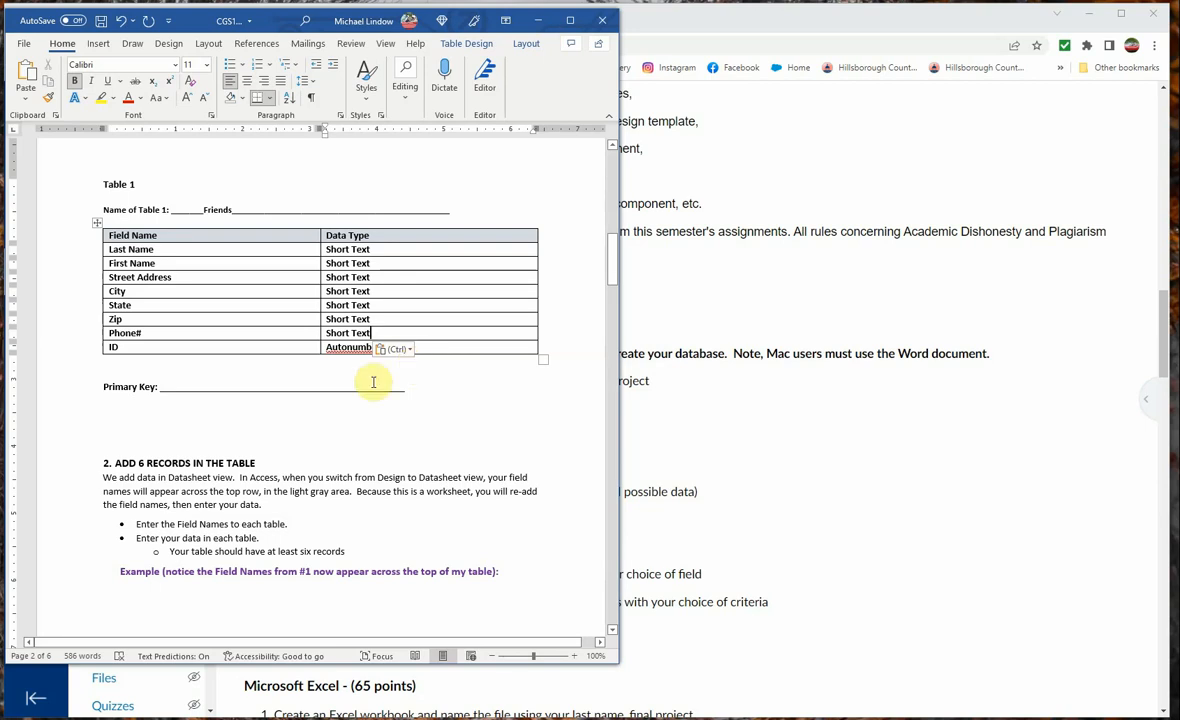
Enter ID on the Primary Key line below Table 1
left_click(300, 363)
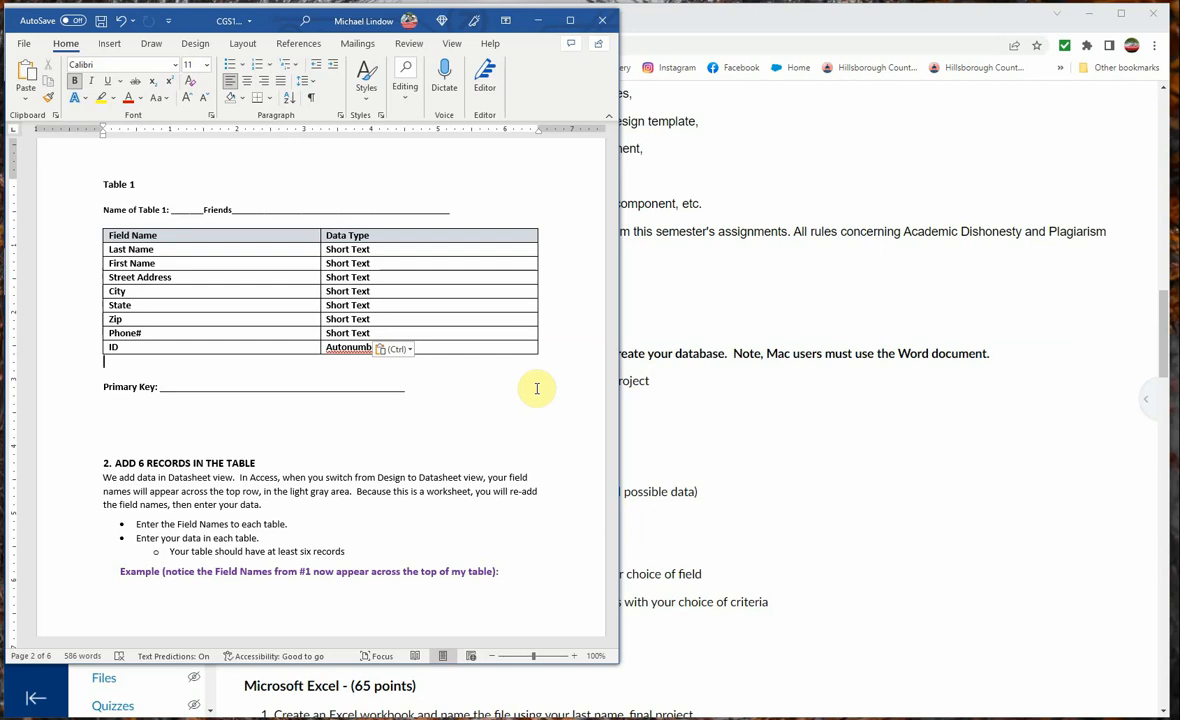
left_click(237, 386)
type("ID")
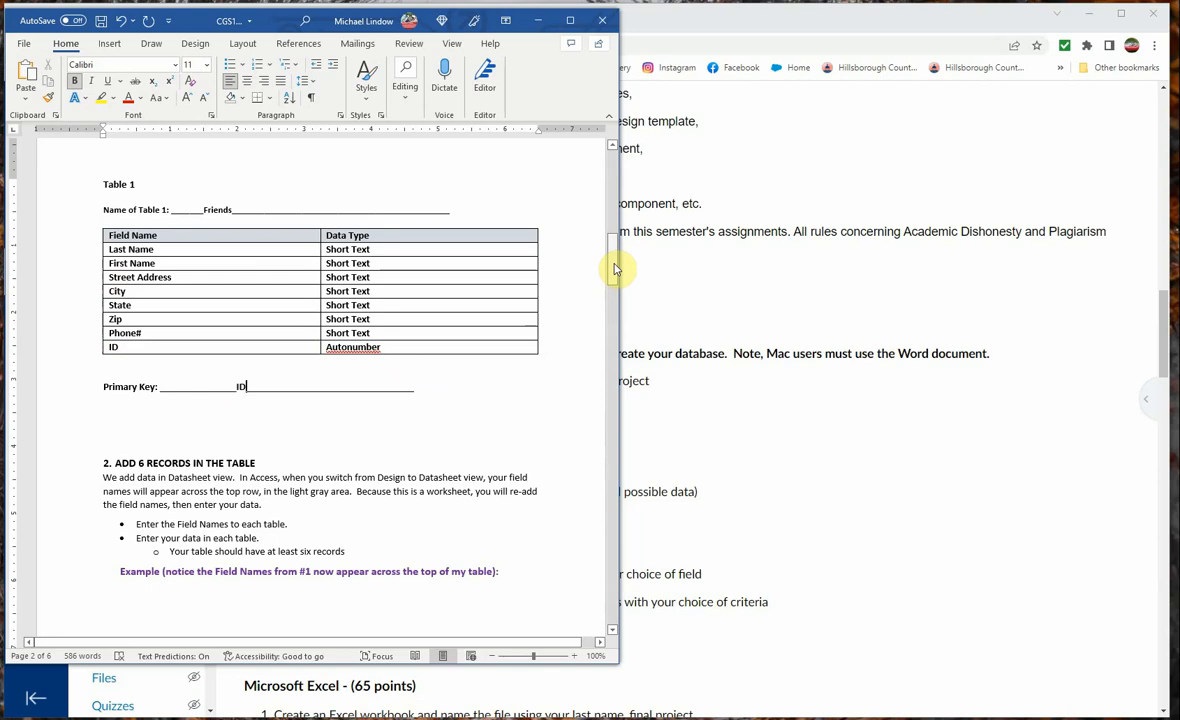
Enter ID, Last Name and First Name as the first three gray column headings of section 2's records table
left_click_drag(615, 268, 614, 356)
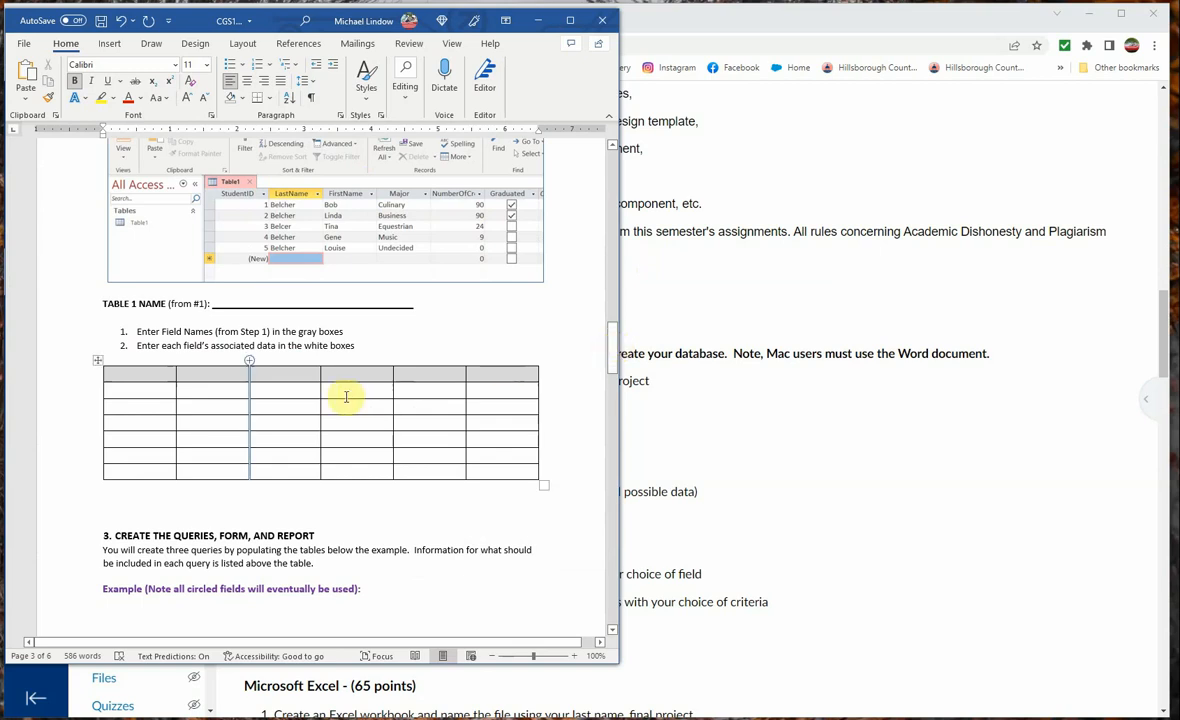
left_click(130, 378)
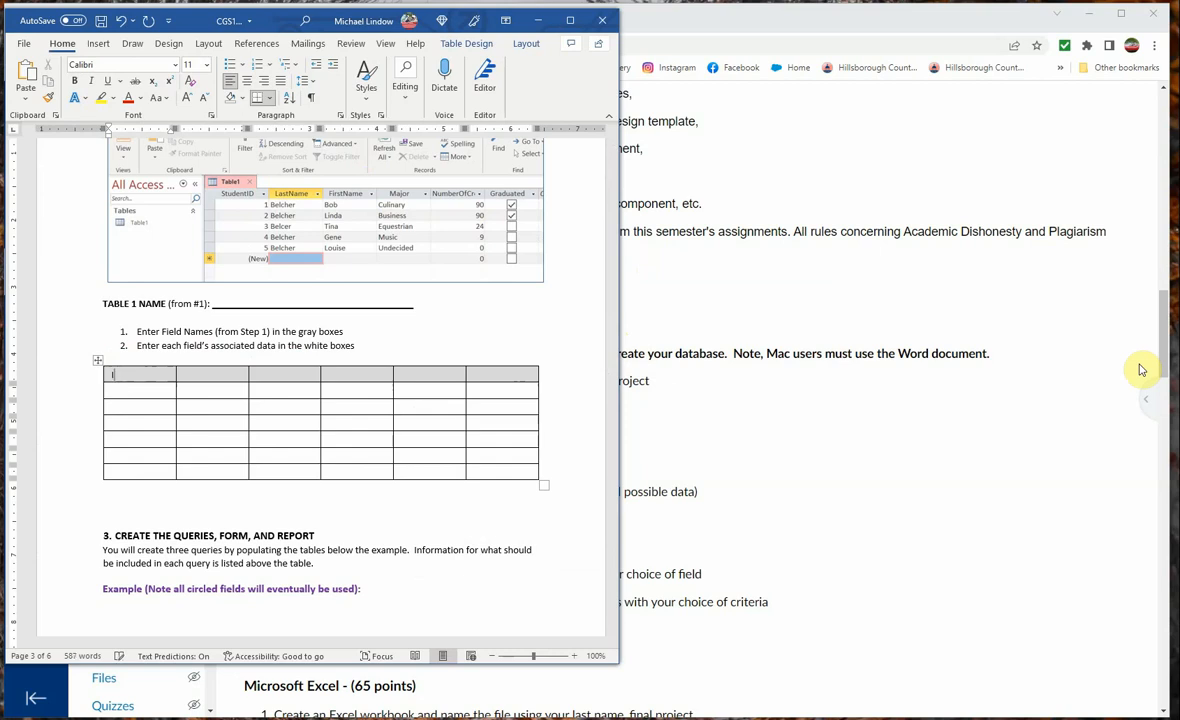
type("ID")
key("Tab")
type("Last")
type(" Name")
type("First")
type(" N")
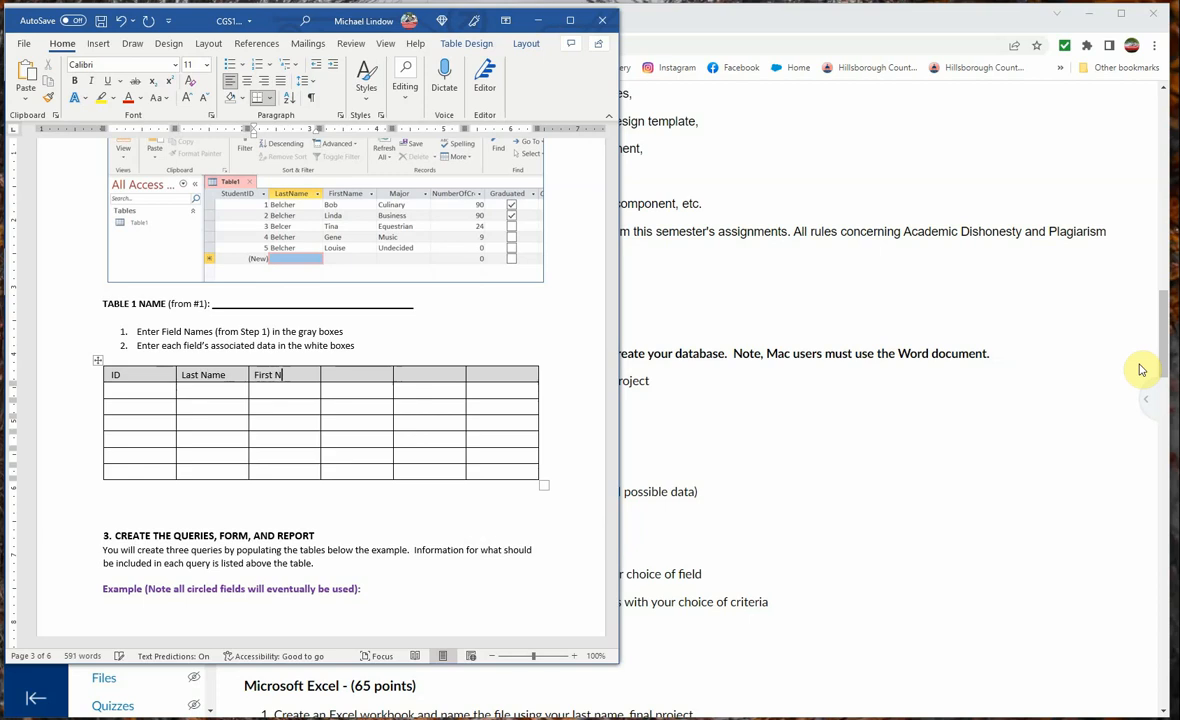
type("ame")
Complete the records table's gray heading row with Street Add, City and State
key("Tab")
type("Street Add")
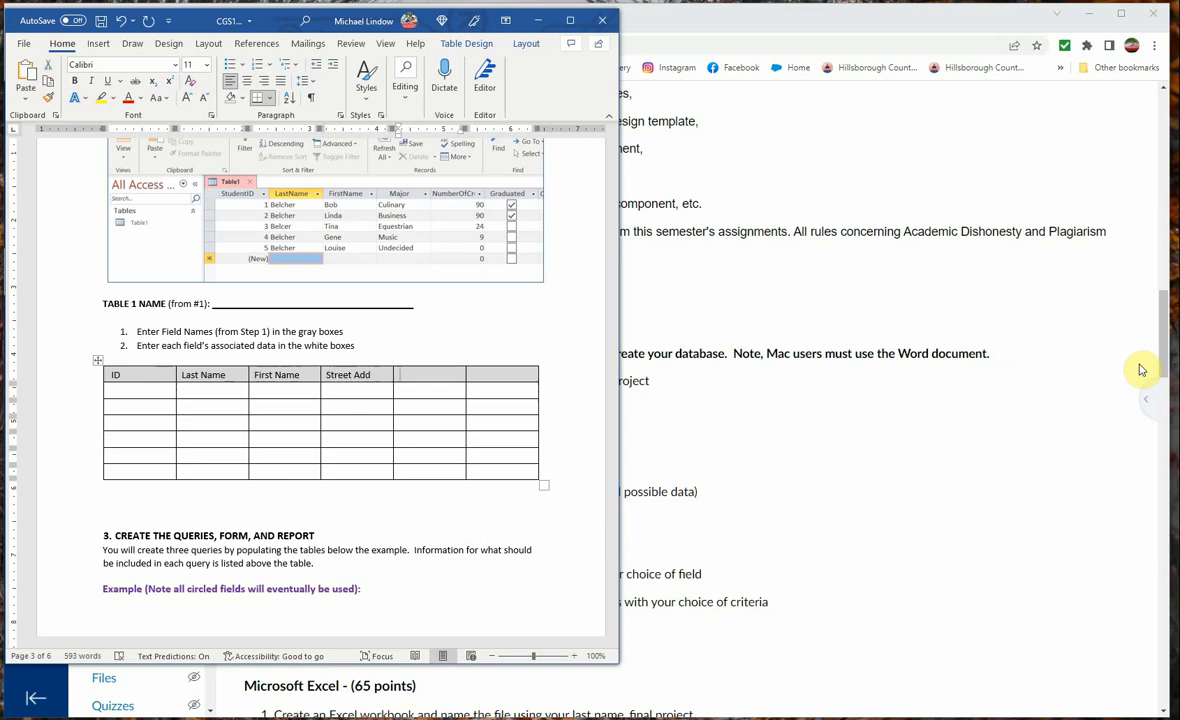
type("City")
key("Tab")
type("State")
Start the first record with ID 1 and fill its two name cells with the friend's name
key("Tab")
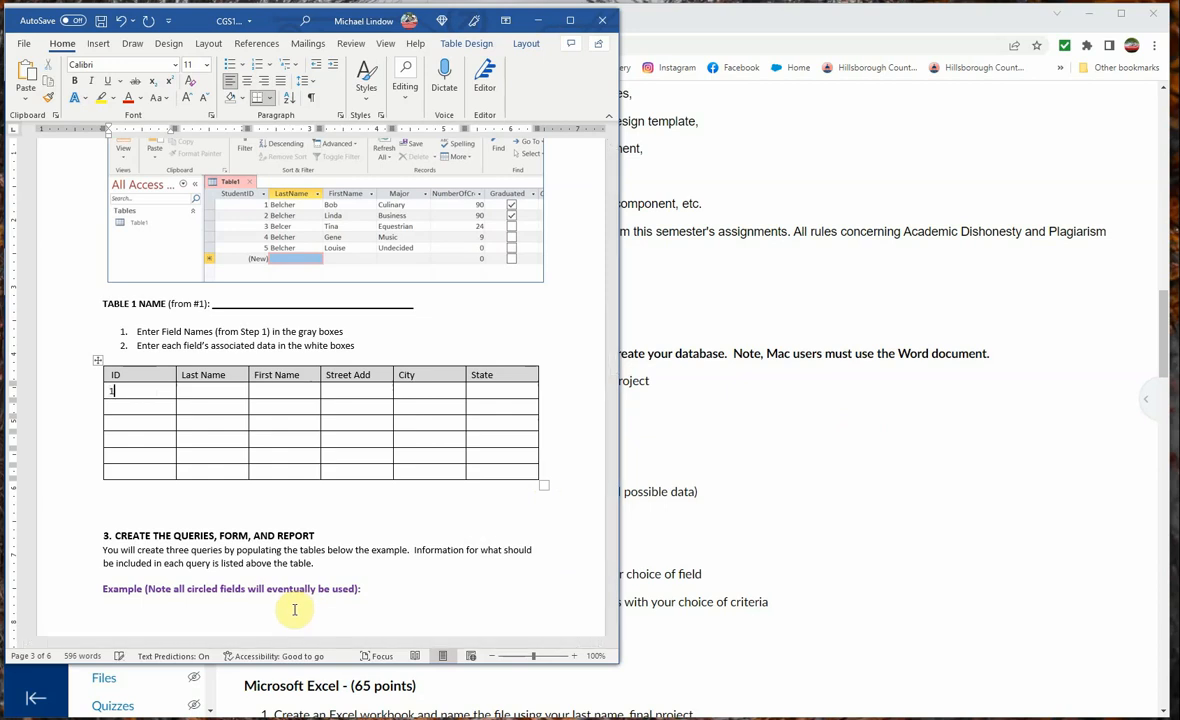
type("1")
key("Tab")
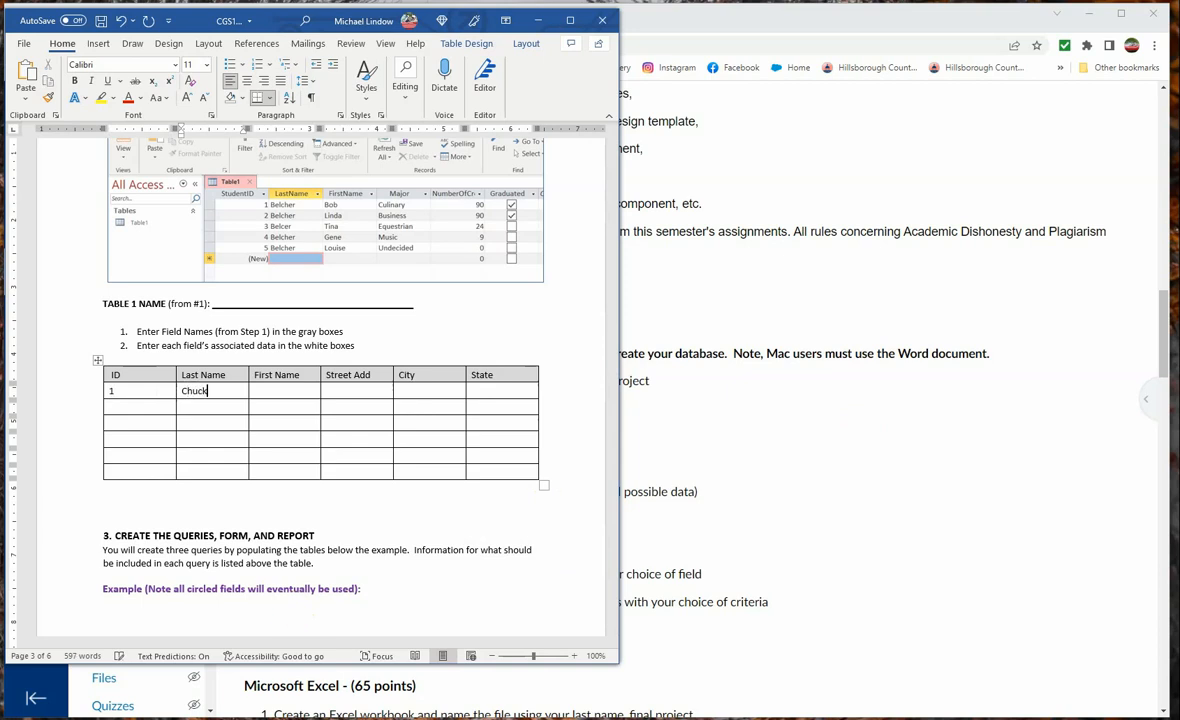
key("Tab")
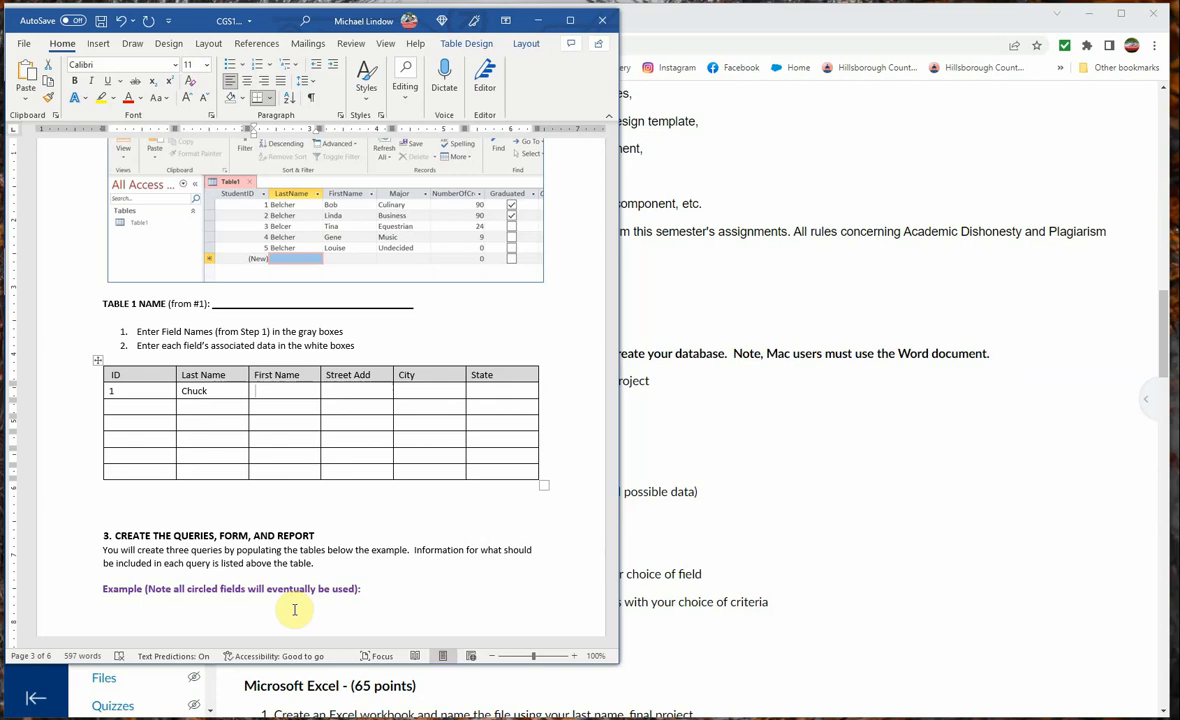
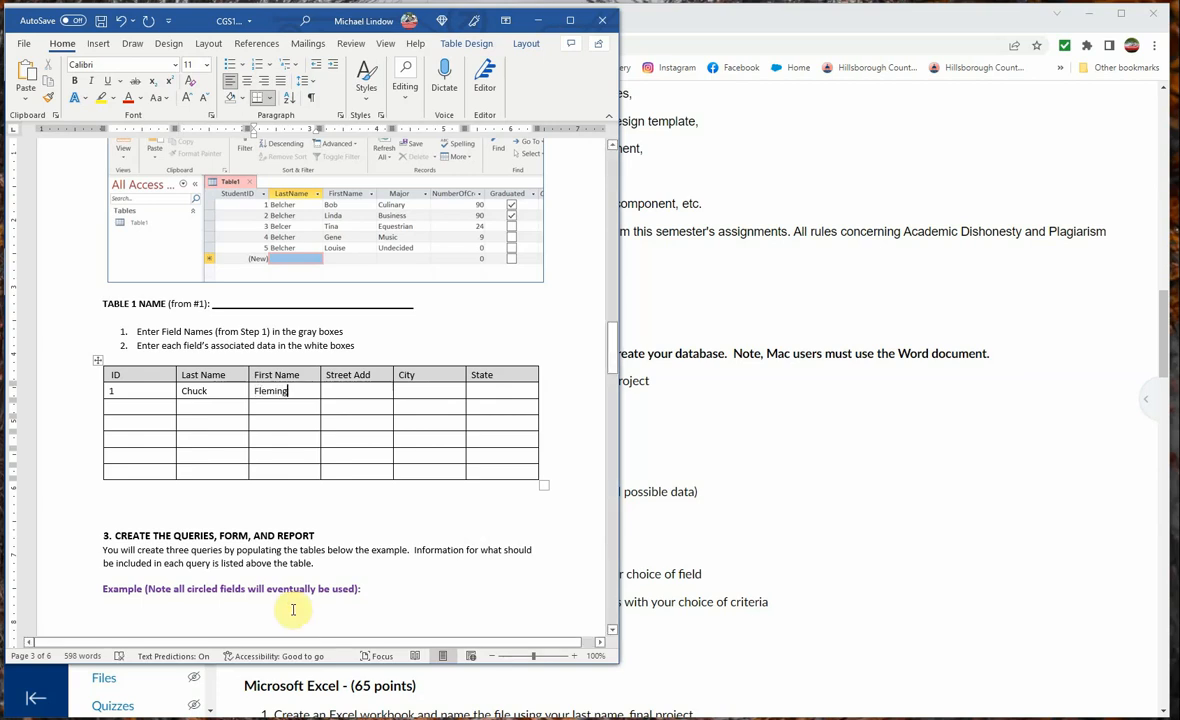
Complete the first record with the friend's street address, city Tampa and state FL
key("Tab")
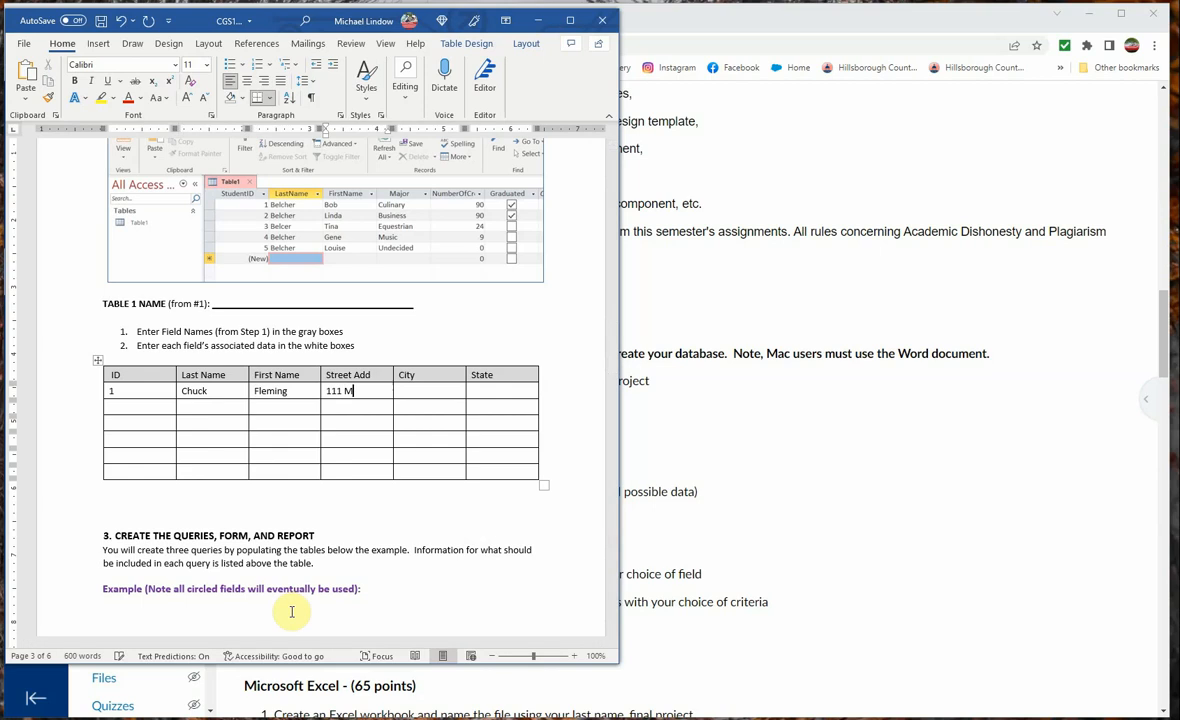
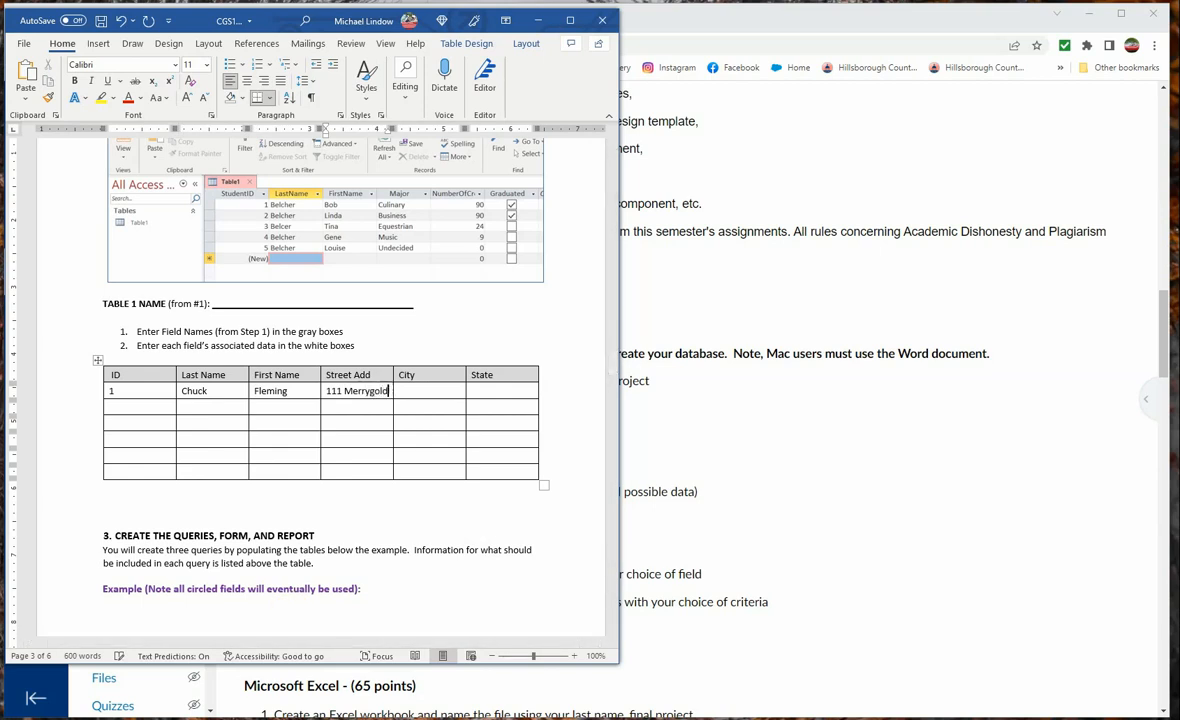
key("Tab")
type("Tampa")
key("Tab")
type("FL")
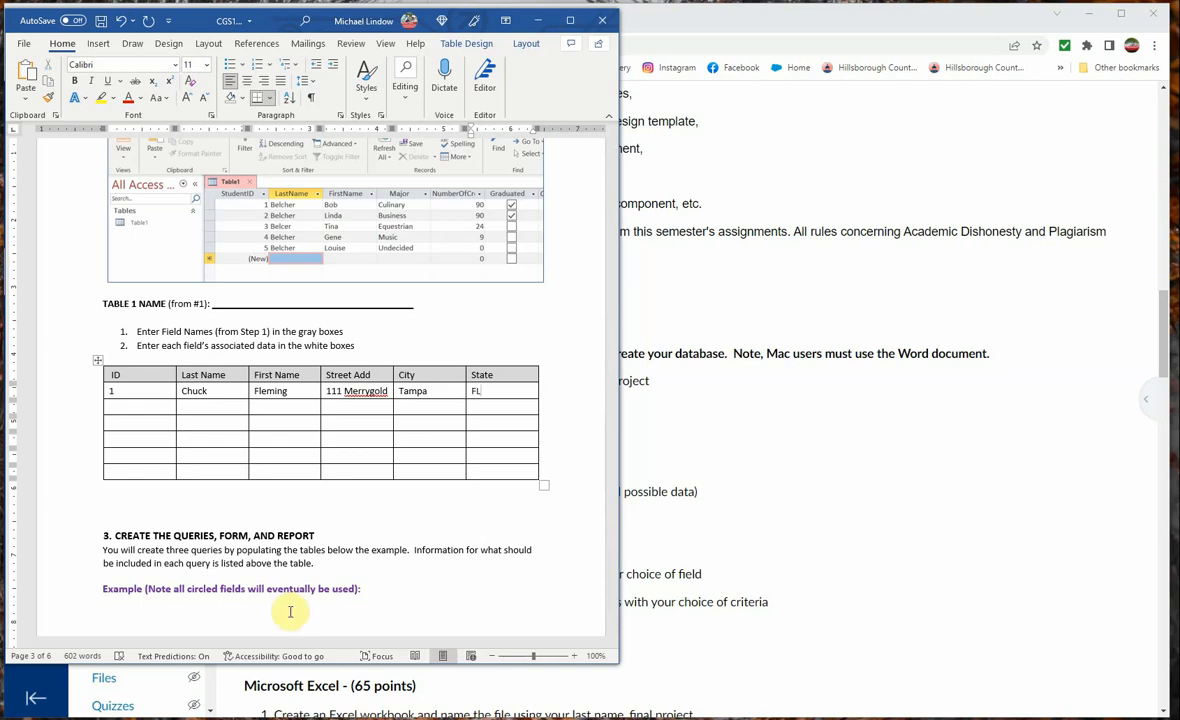
Start the second record with ID 2 and the friend's last and first name
key("Tab")
type("2")
key("Tab")
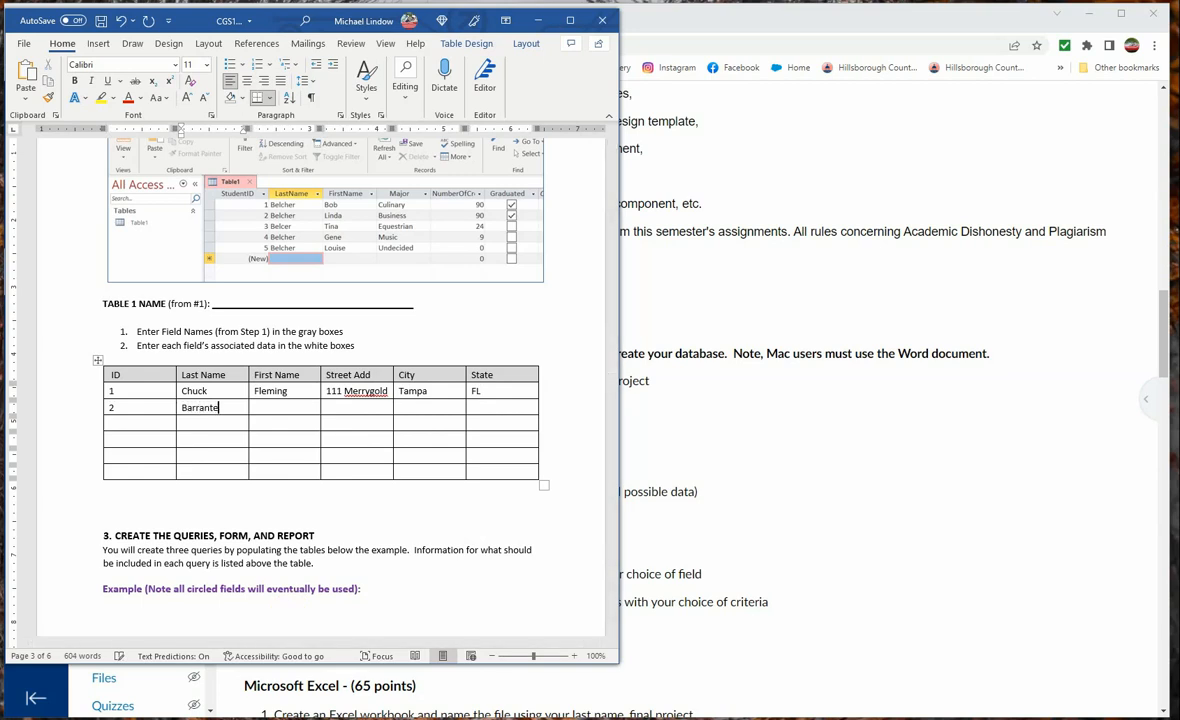
key("Tab")
Complete the second record with the friend's street address, city Brandon and state FL
key("Tab")
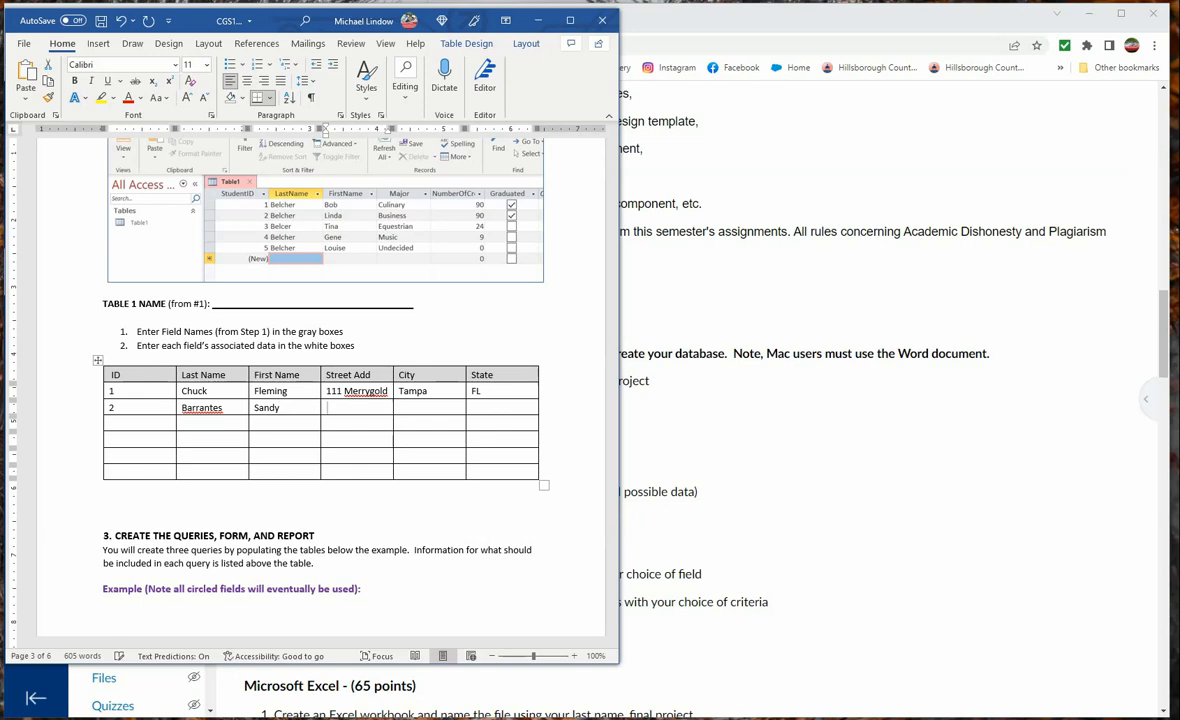
key("Tab")
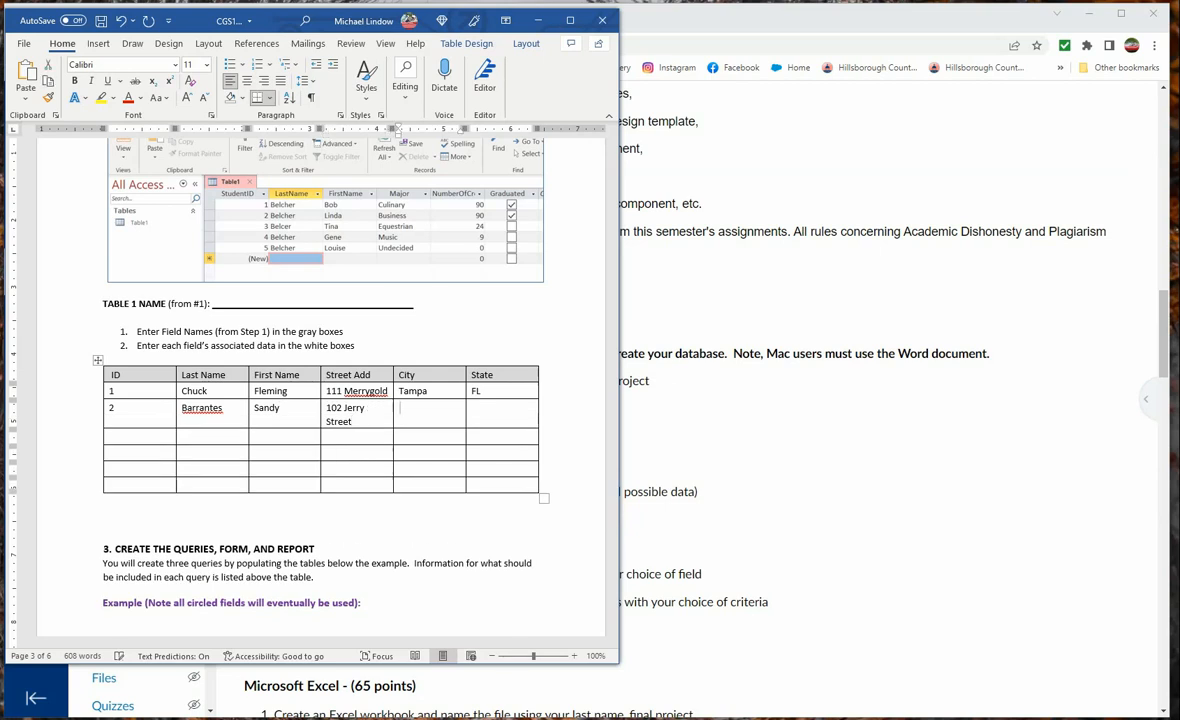
type("B")
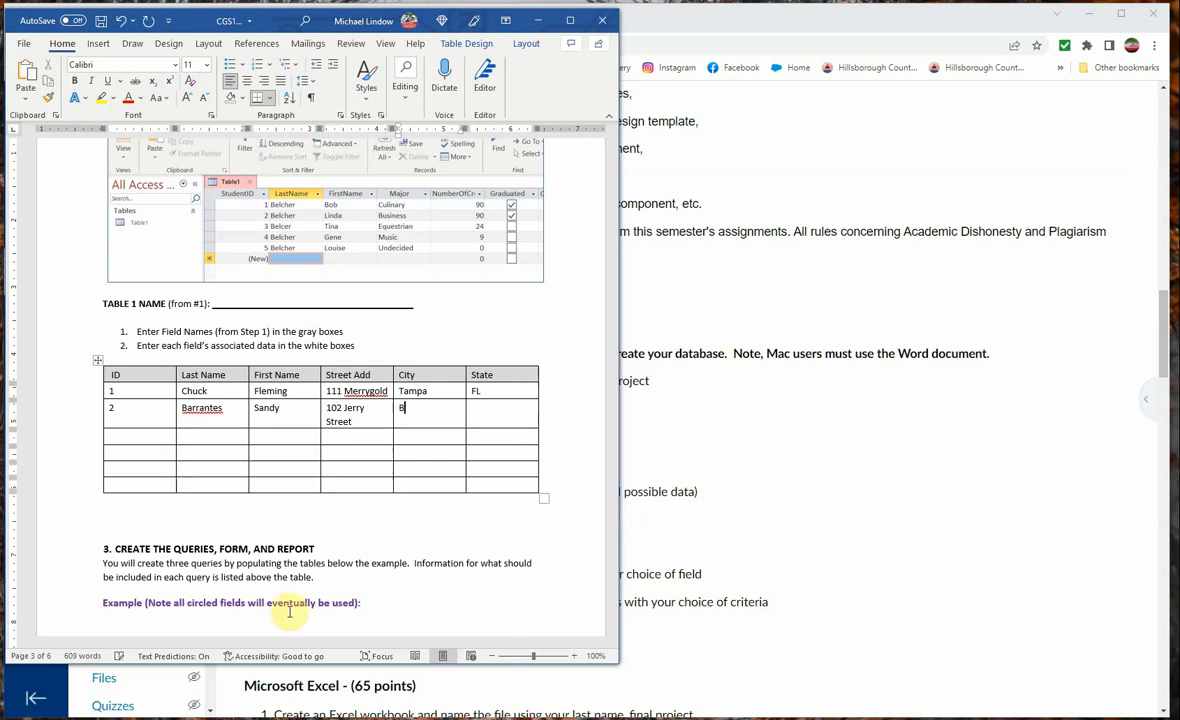
type("randon")
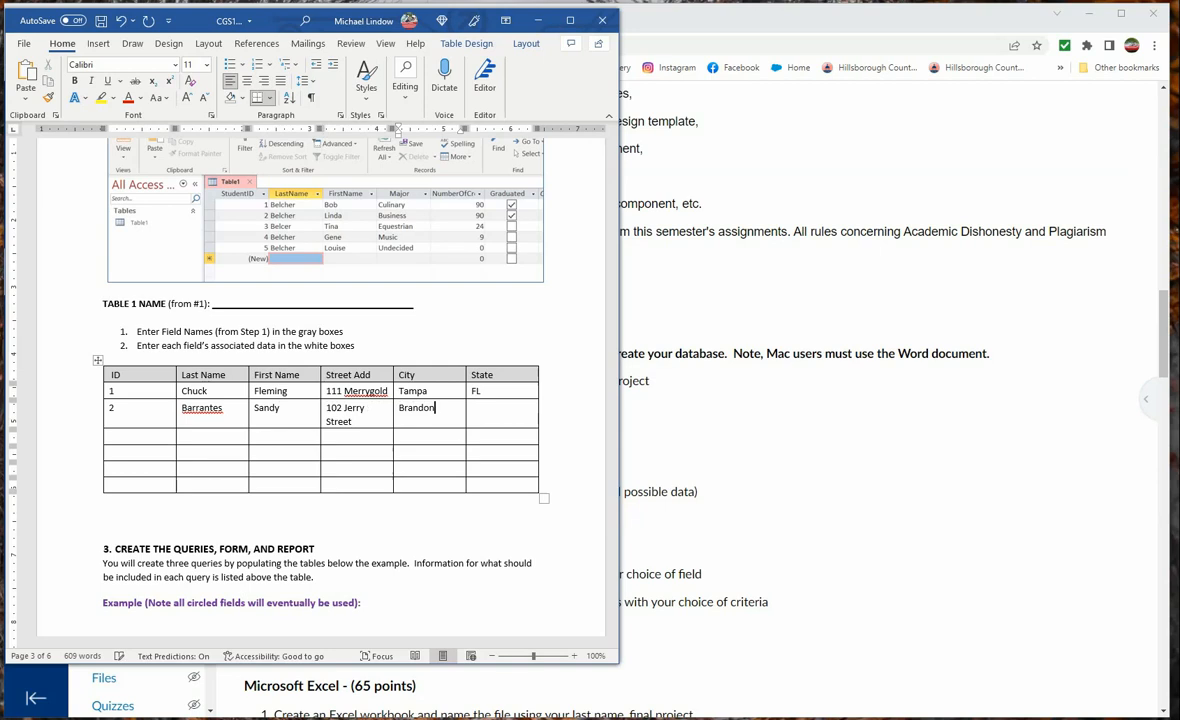
key("Tab")
type("FL")
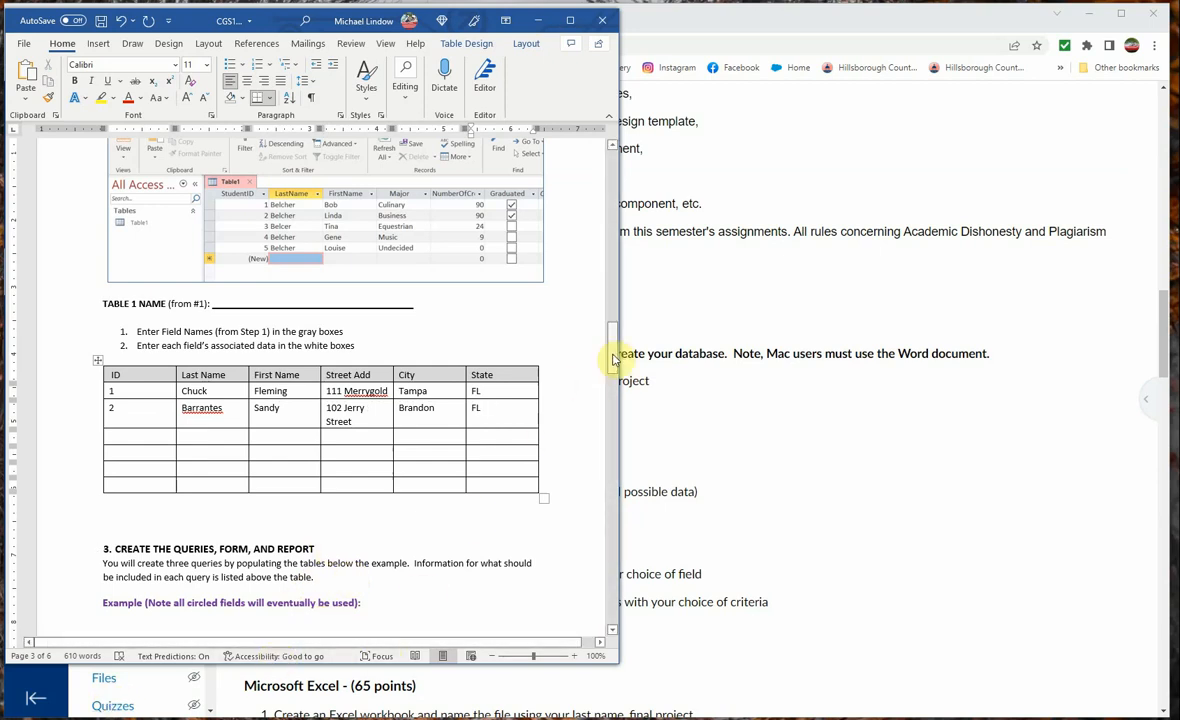
Examine the example query design in section 3, continuing down to the blank Query 1 table
left_click_drag(612, 340, 616, 379)
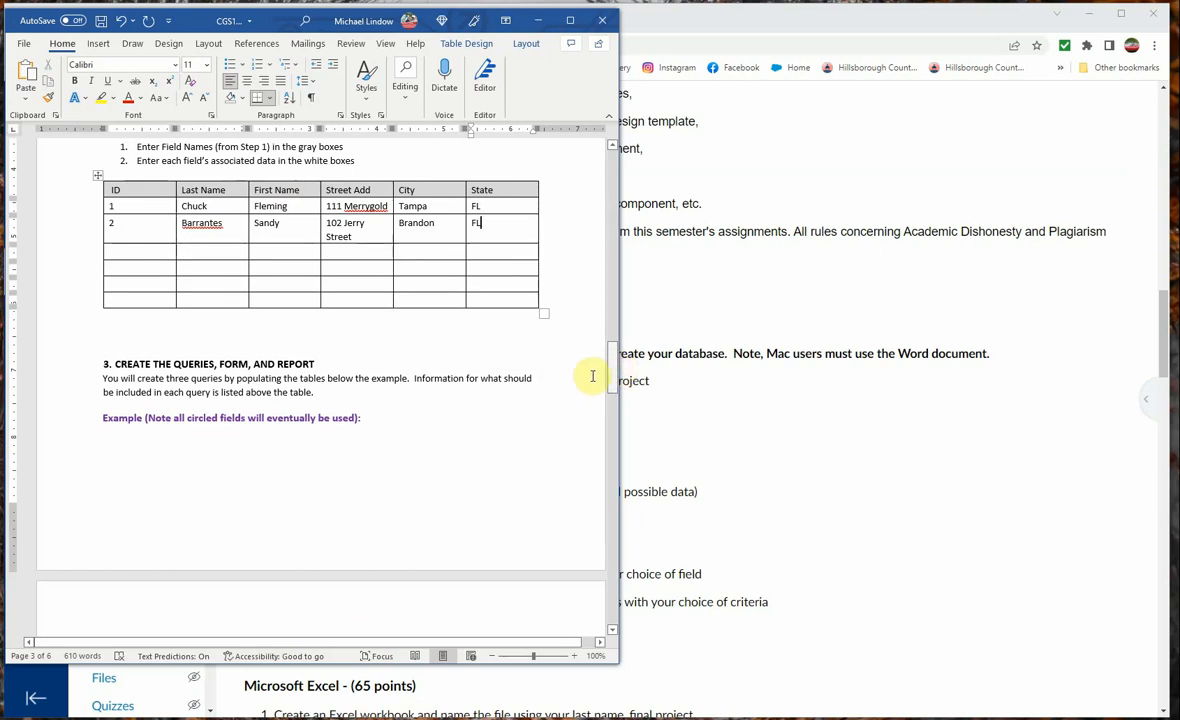
left_click_drag(613, 356, 614, 396)
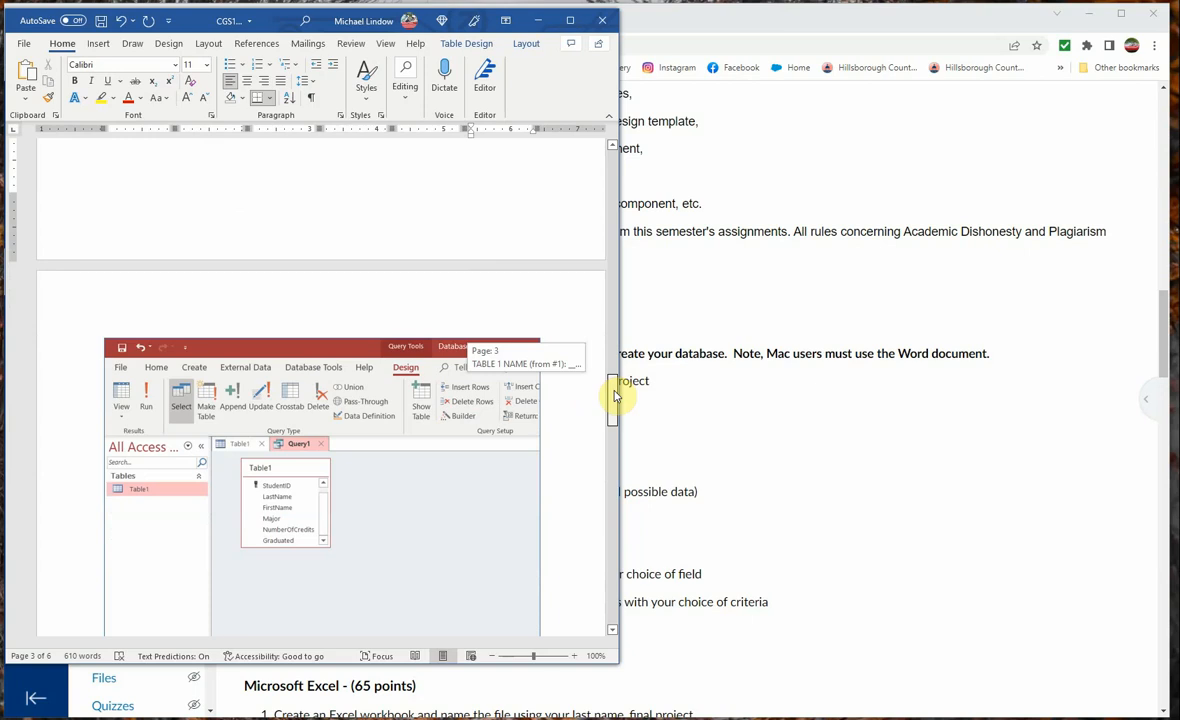
mouse_move(613, 397)
left_mouse_down()
mouse_move(613, 428)
mouse_move(614, 403)
mouse_move(616, 413)
left_mouse_up()
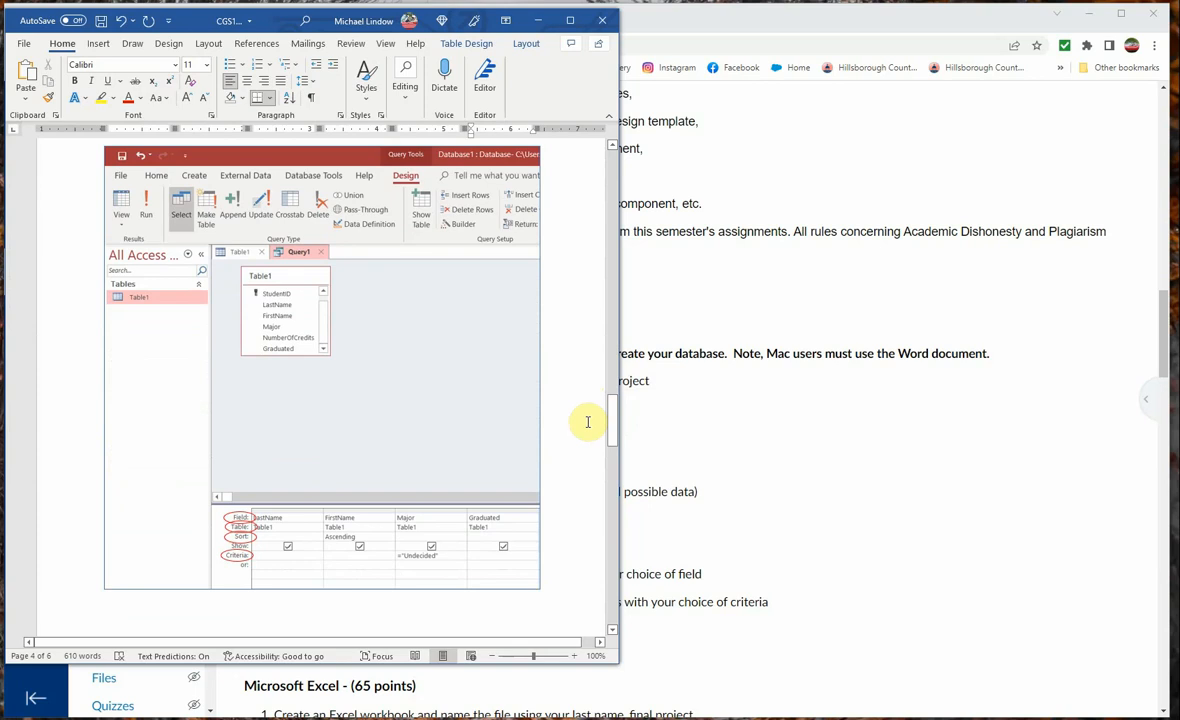
left_click_drag(613, 435, 610, 497)
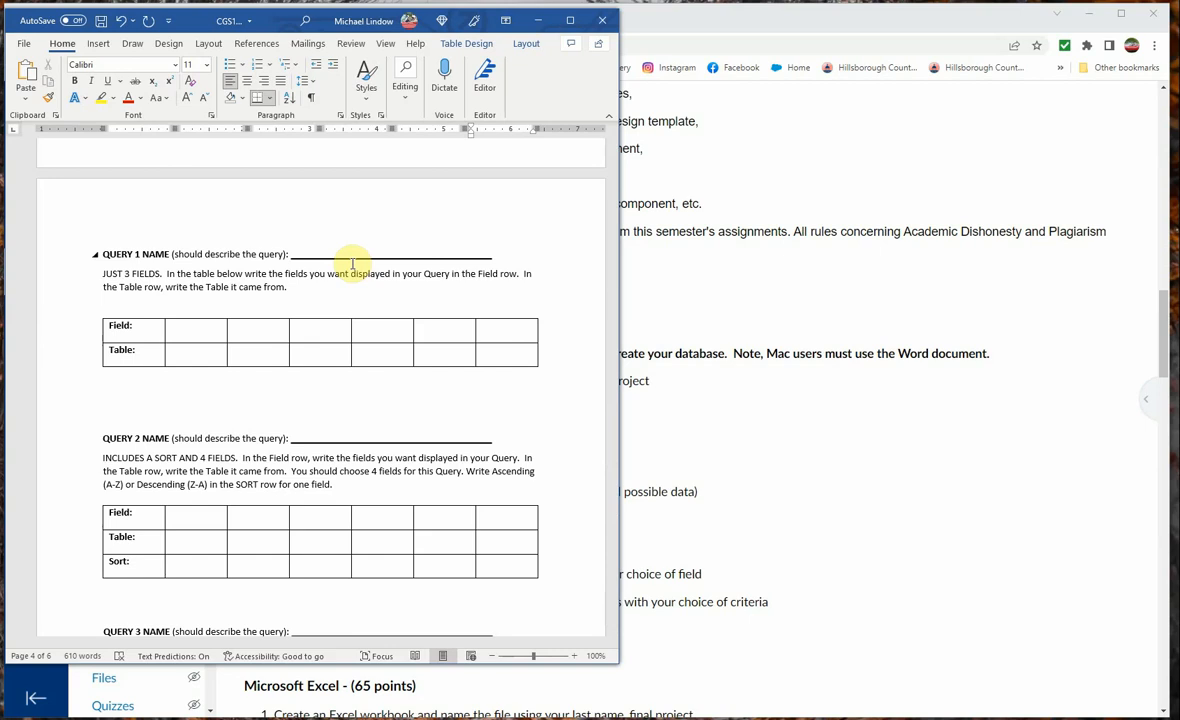
left_click(189, 337)
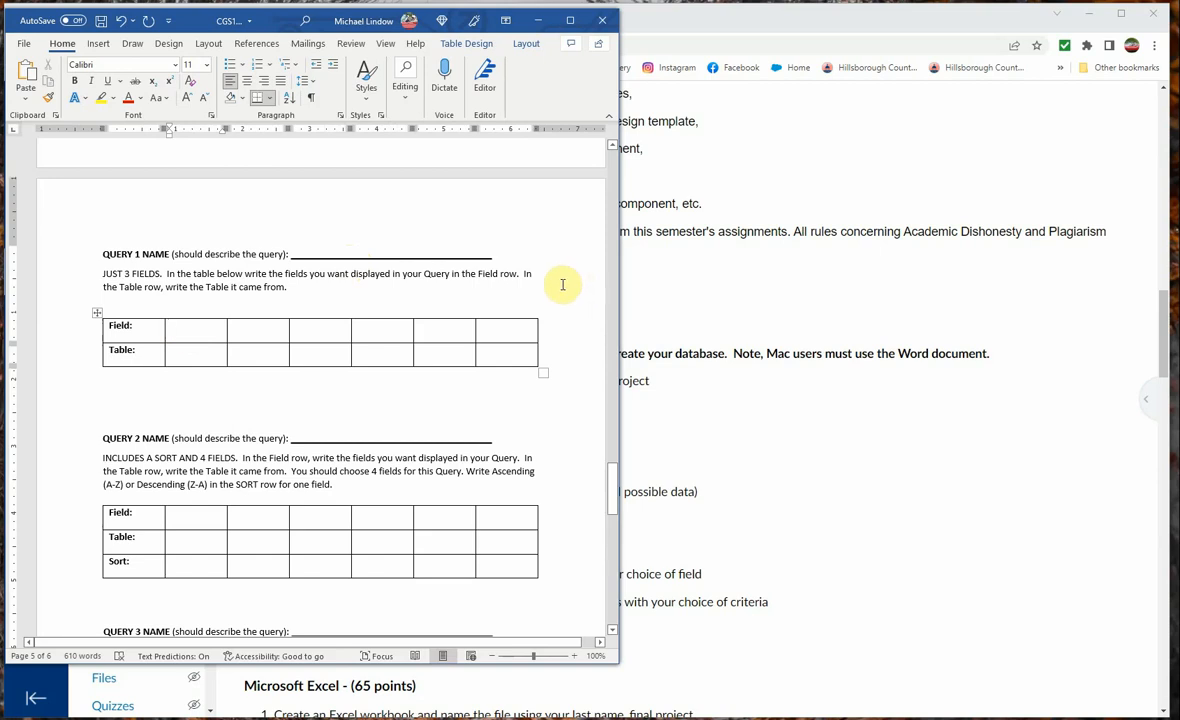
type("Chu")
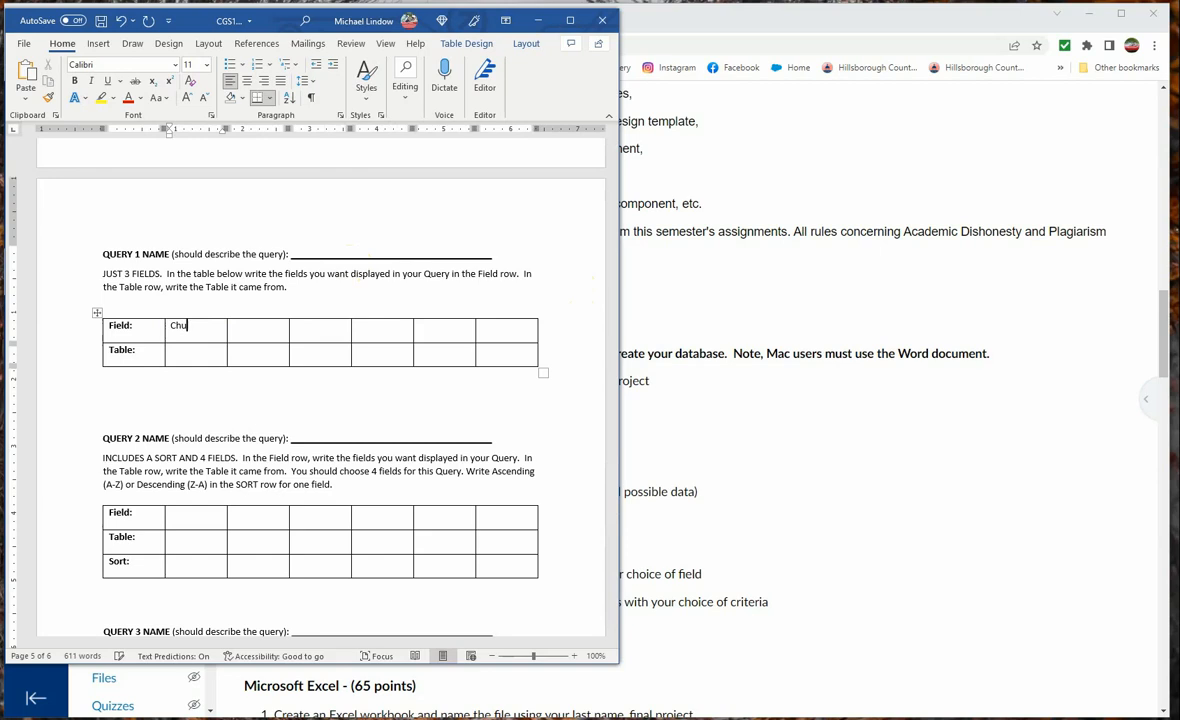
type("ck")
key("Tab")
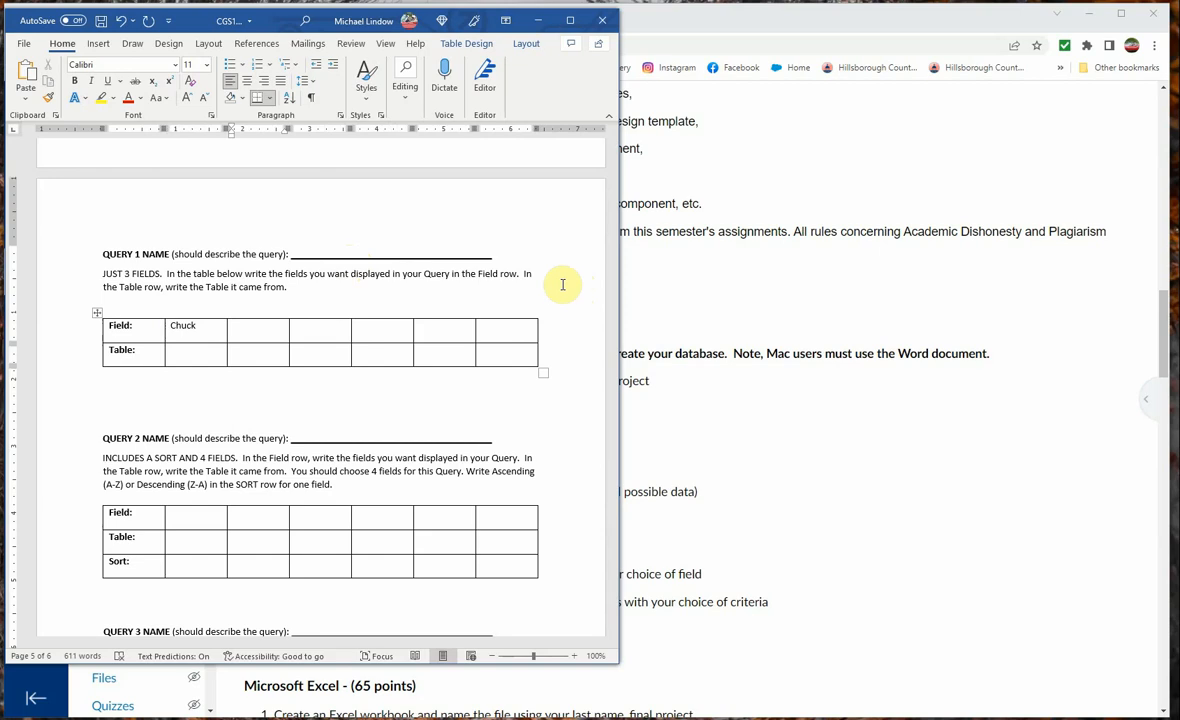
Replace the sample entry in Query 1's Field row with Last Name, and add First Name and City in the following cells
double_click(182, 327)
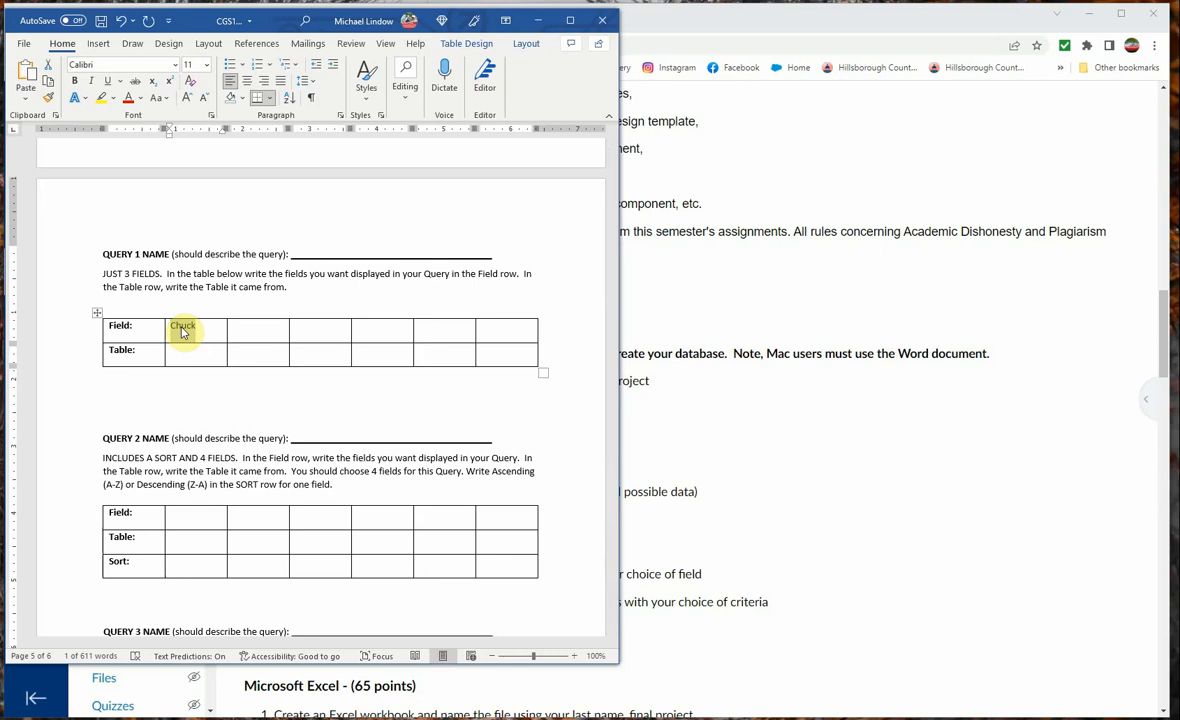
type("Last ")
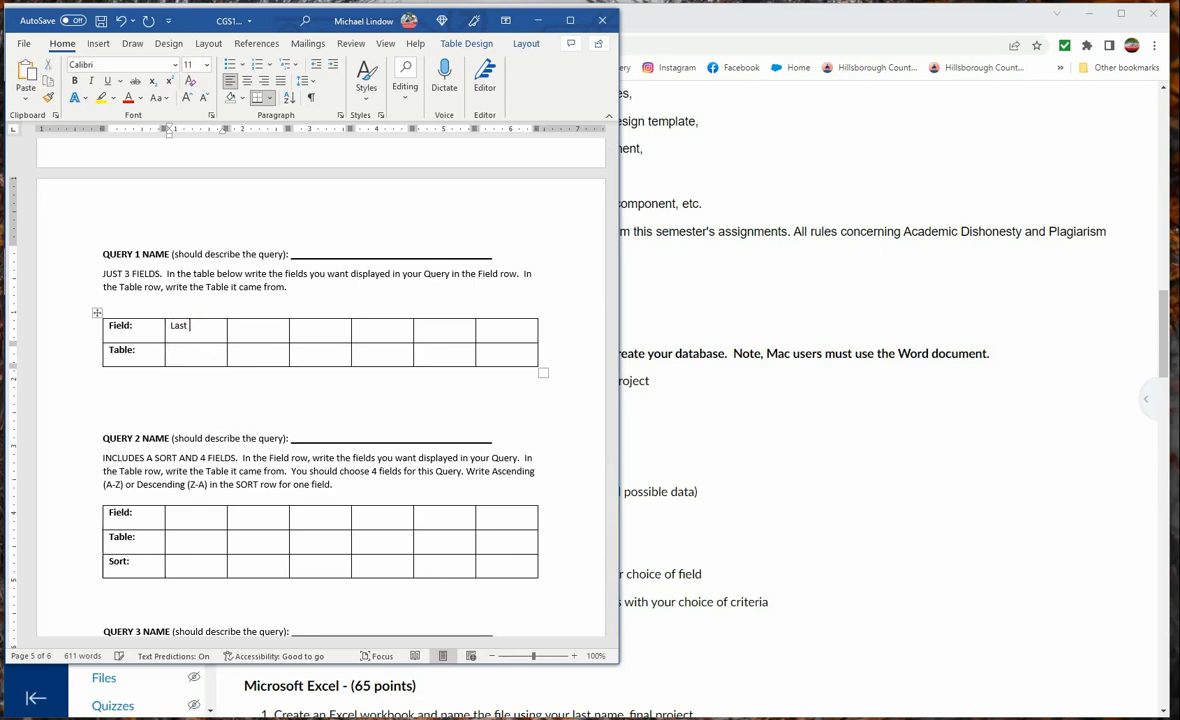
type("Name")
key("Tab")
left_click(182, 327)
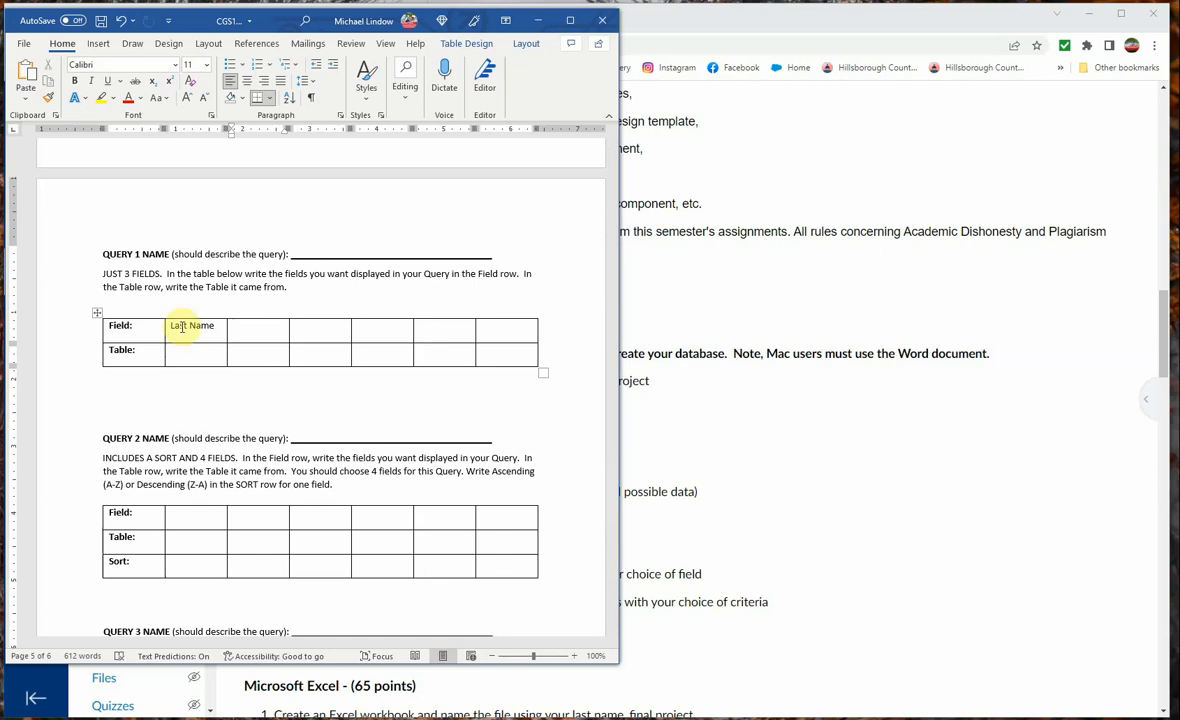
key("Tab")
type("First ")
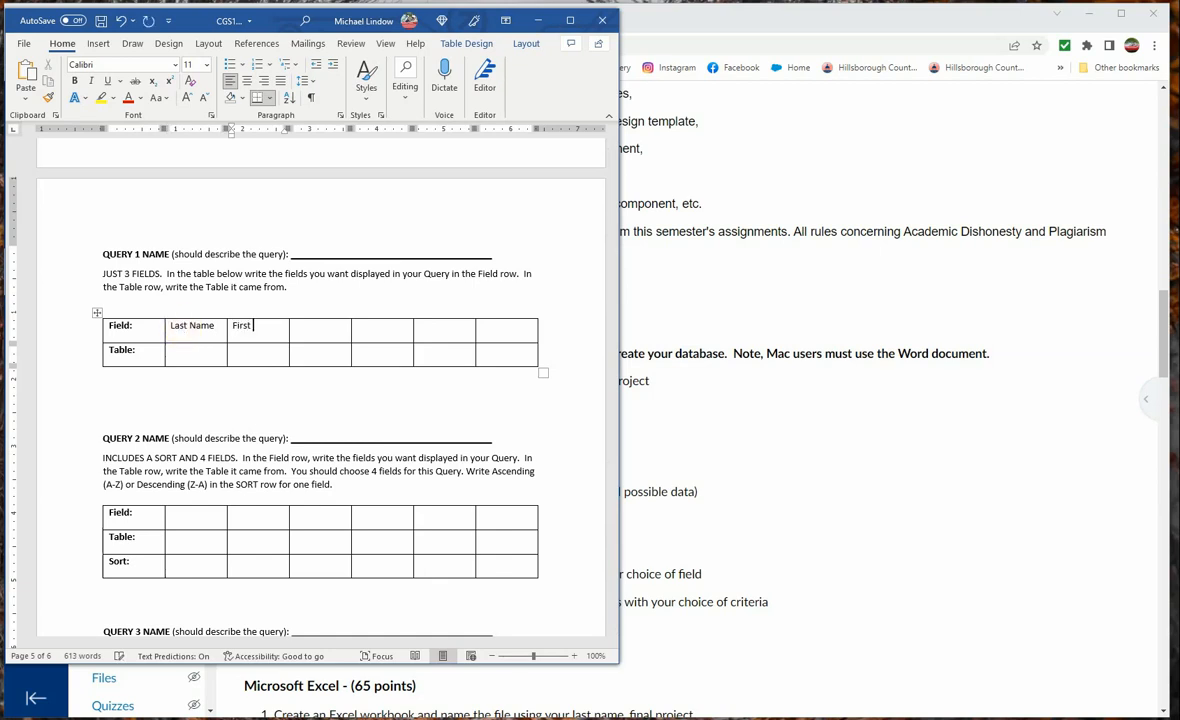
type("Name")
key("Tab")
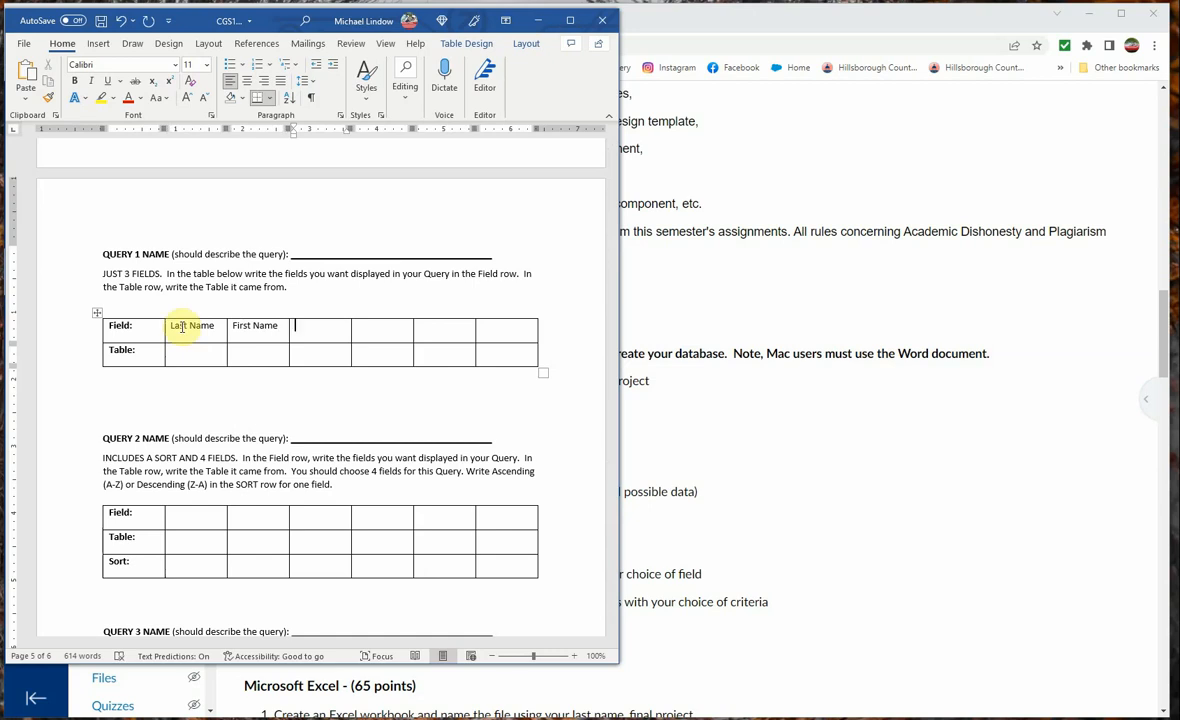
type("City")
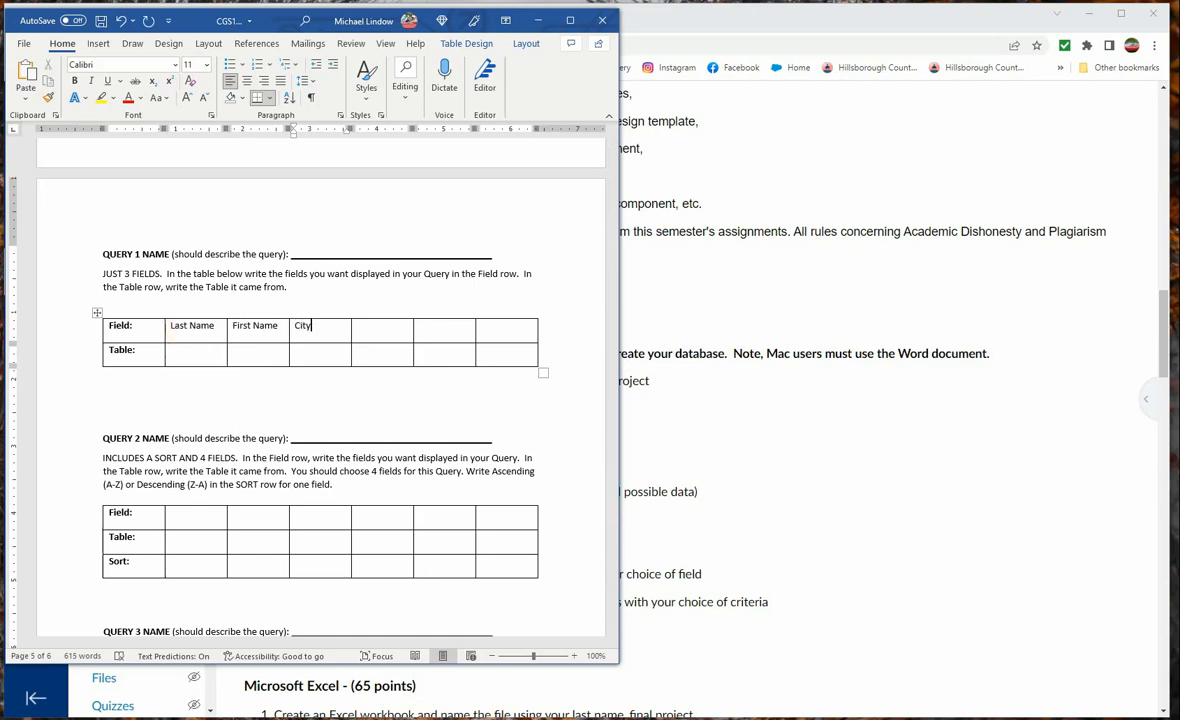
Fill Query 1's Table row with Friends under Last Name, First Name and City
left_click(183, 357)
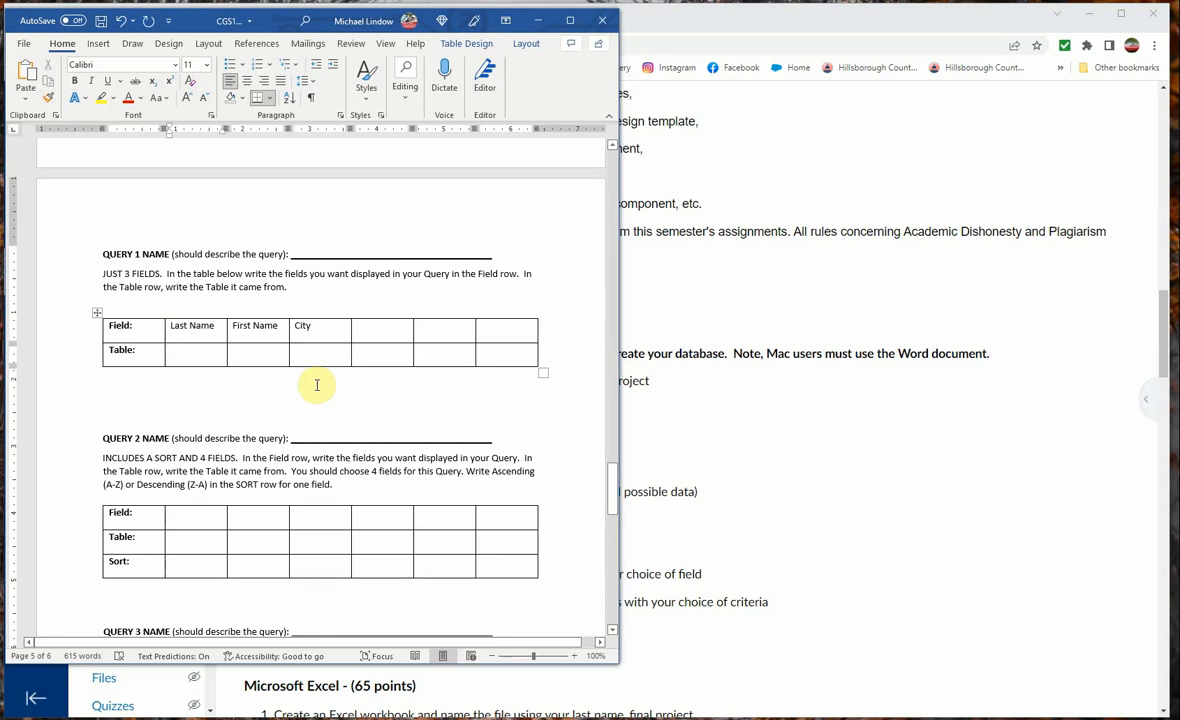
type("Firi")
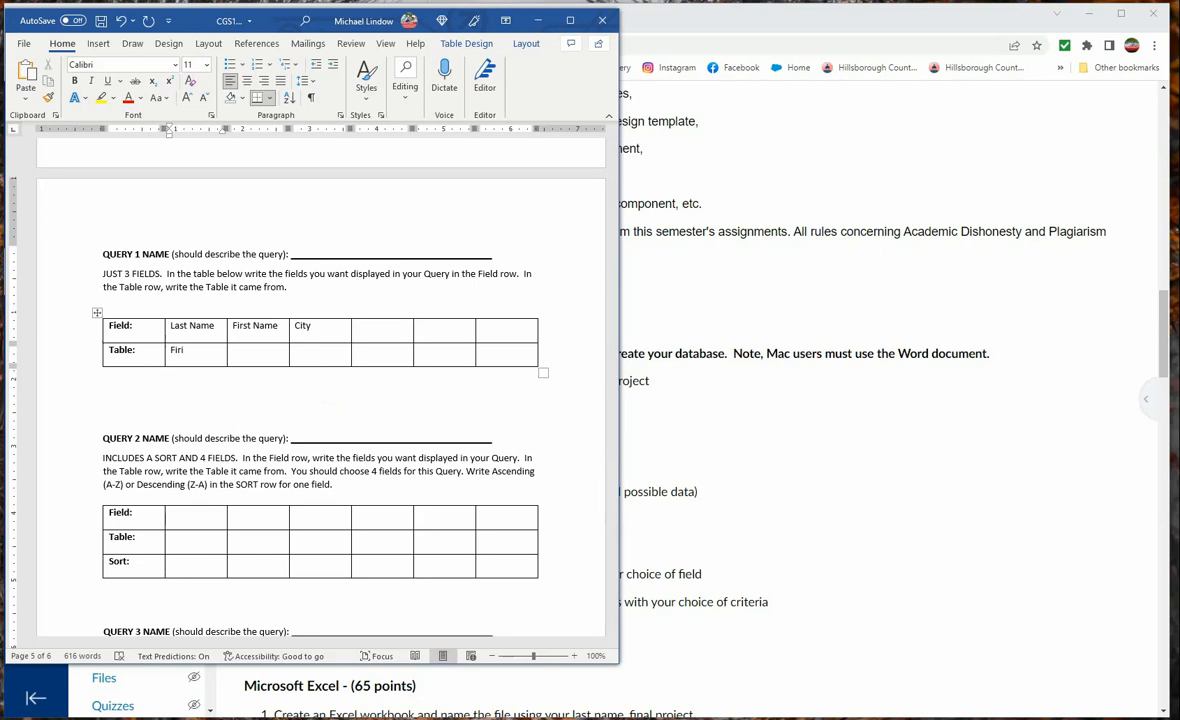
key("BackSpace")
key("BackSpace")
key("BackSpace")
type("riends")
key("Tab")
type("Friends")
key("Tab")
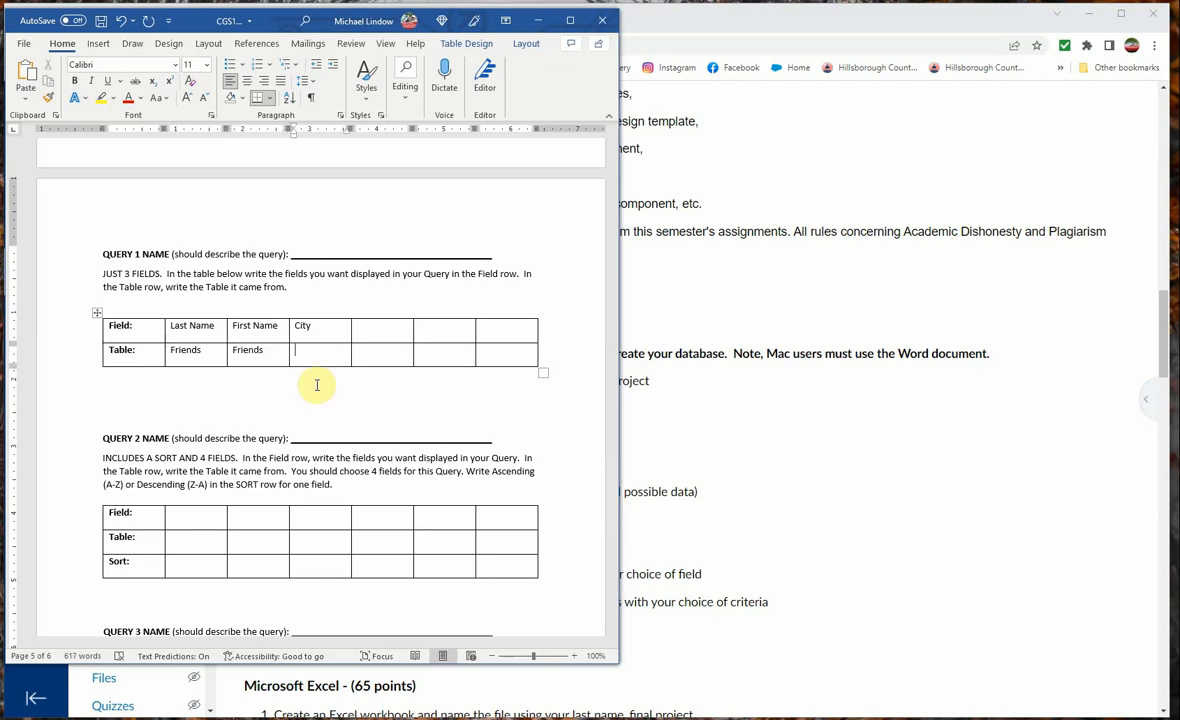
type("Frie")
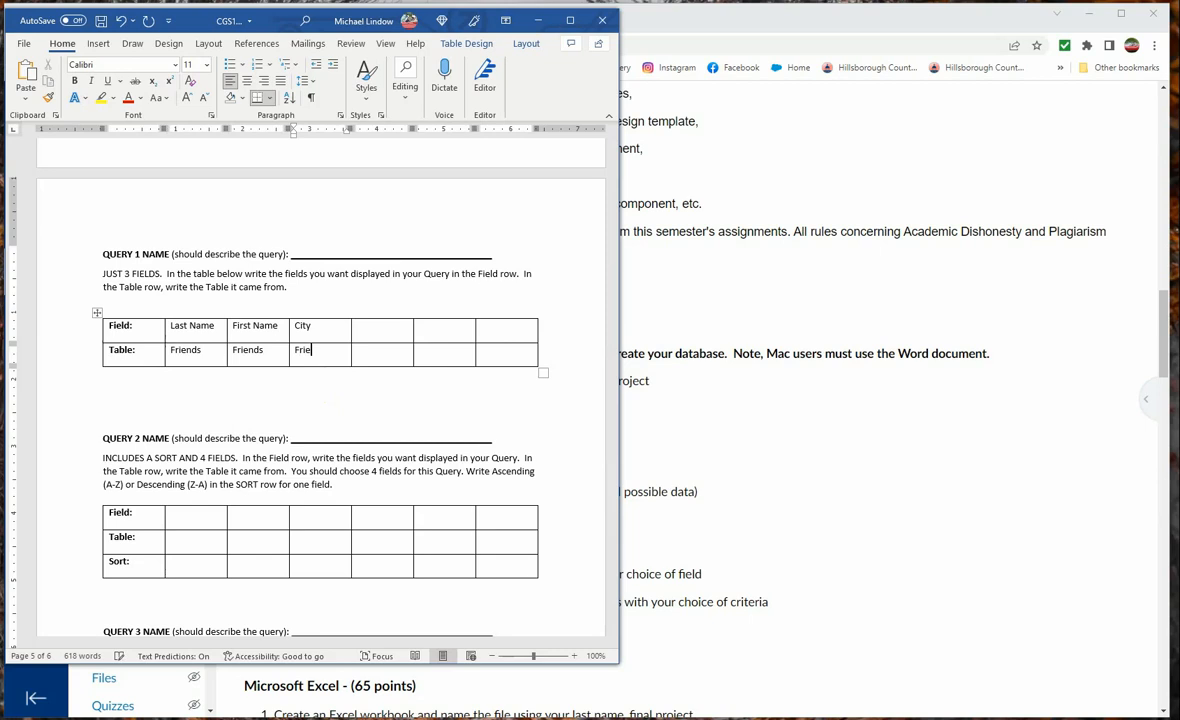
type("nds")
Name Query 1 "Friends Query" on its blank line and trim the extra underline so it fits on one line
left_click(312, 260)
left_click(312, 255)
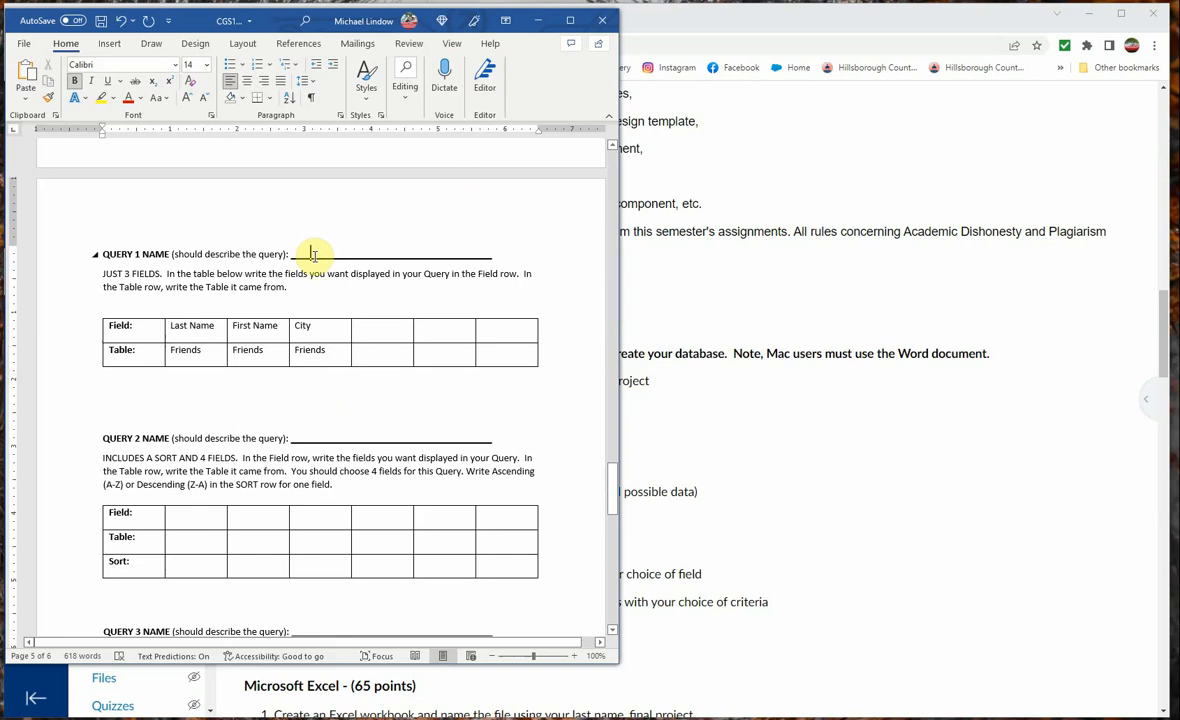
type("Fr")
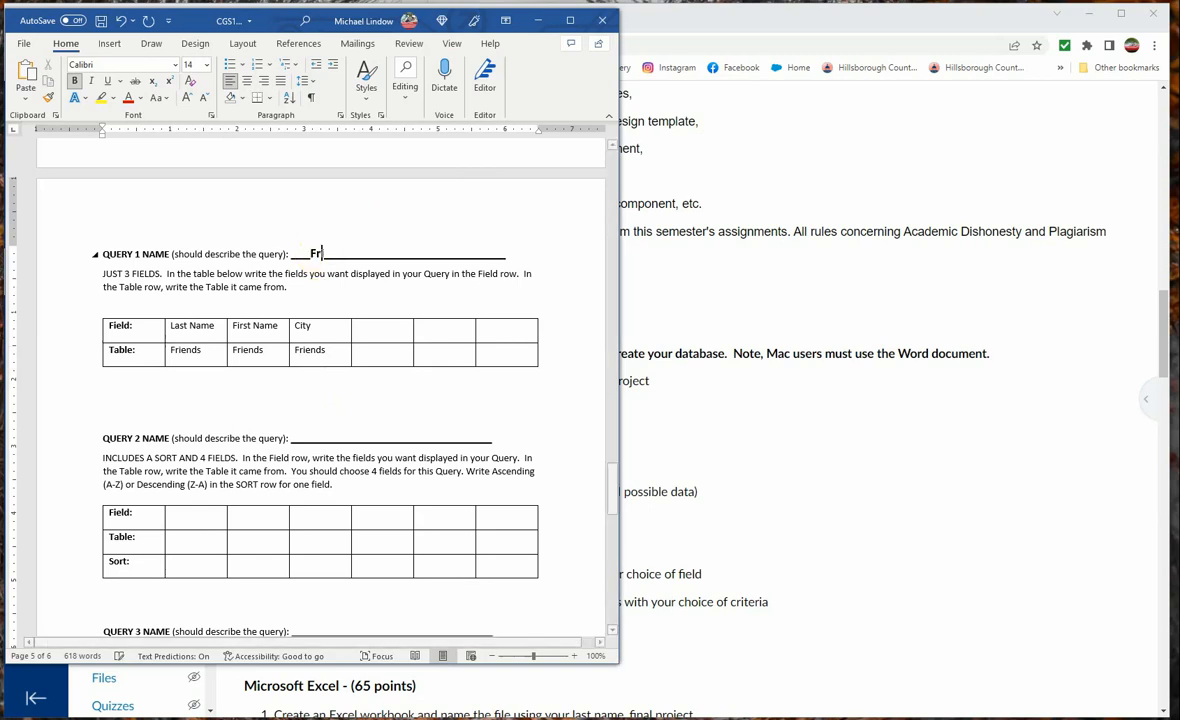
type("iends")
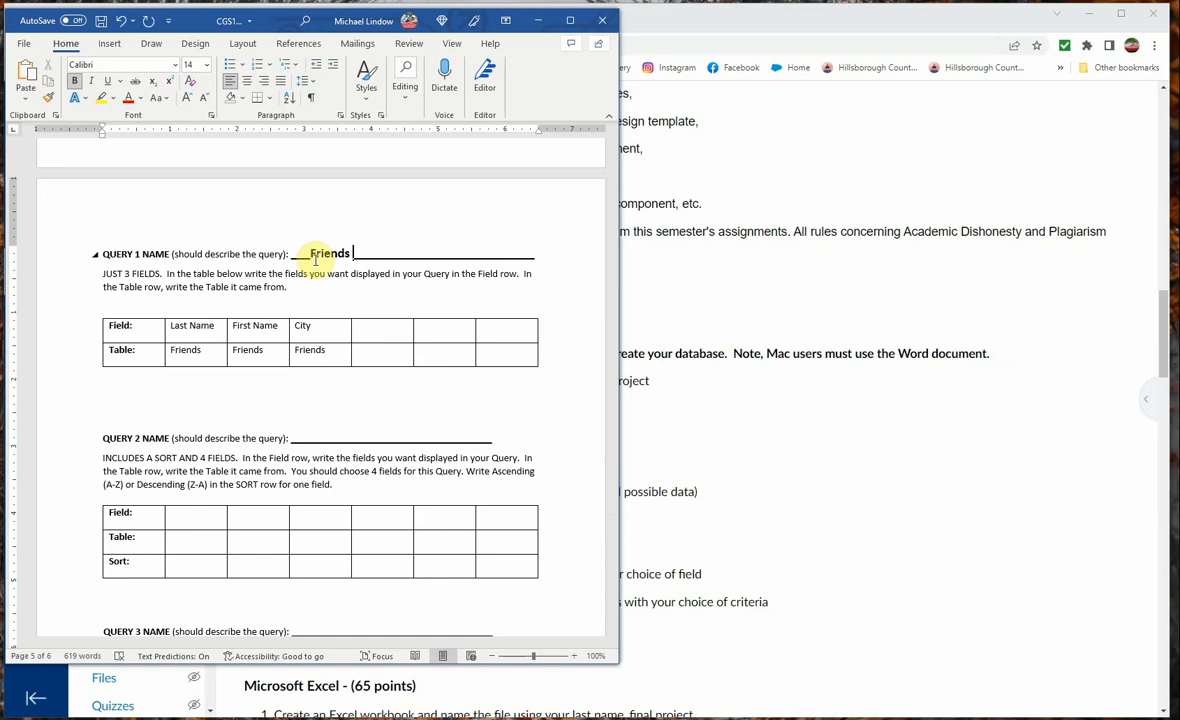
type("Query")
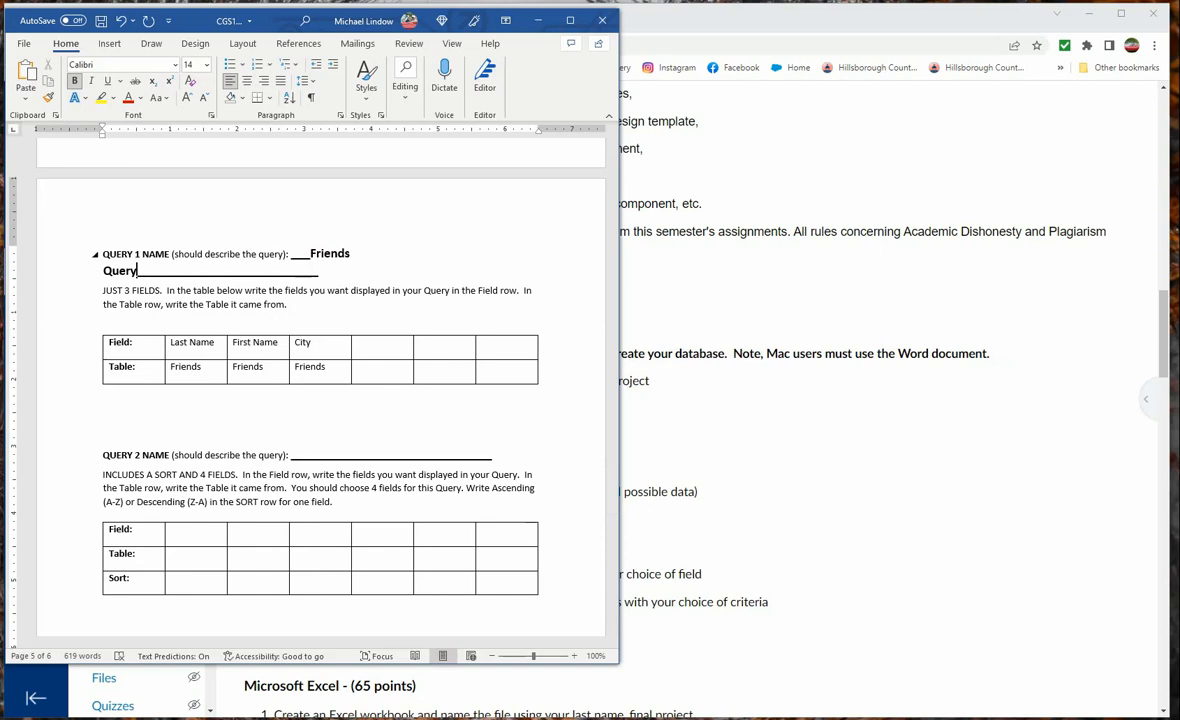
key("Delete")
key("Delete")
key("Delete")
key("Delete")
key("Delete")
key("Delete")
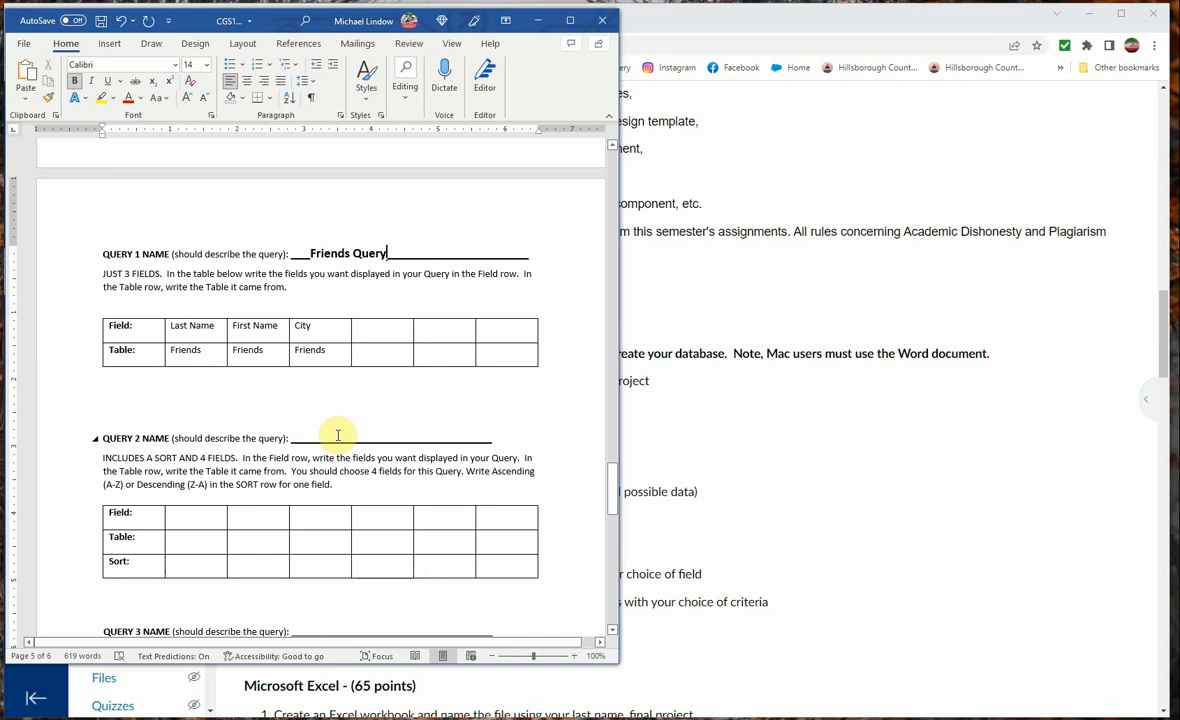
Name Query 2 "Friends Query Sorted" on its blank line
left_click(338, 436)
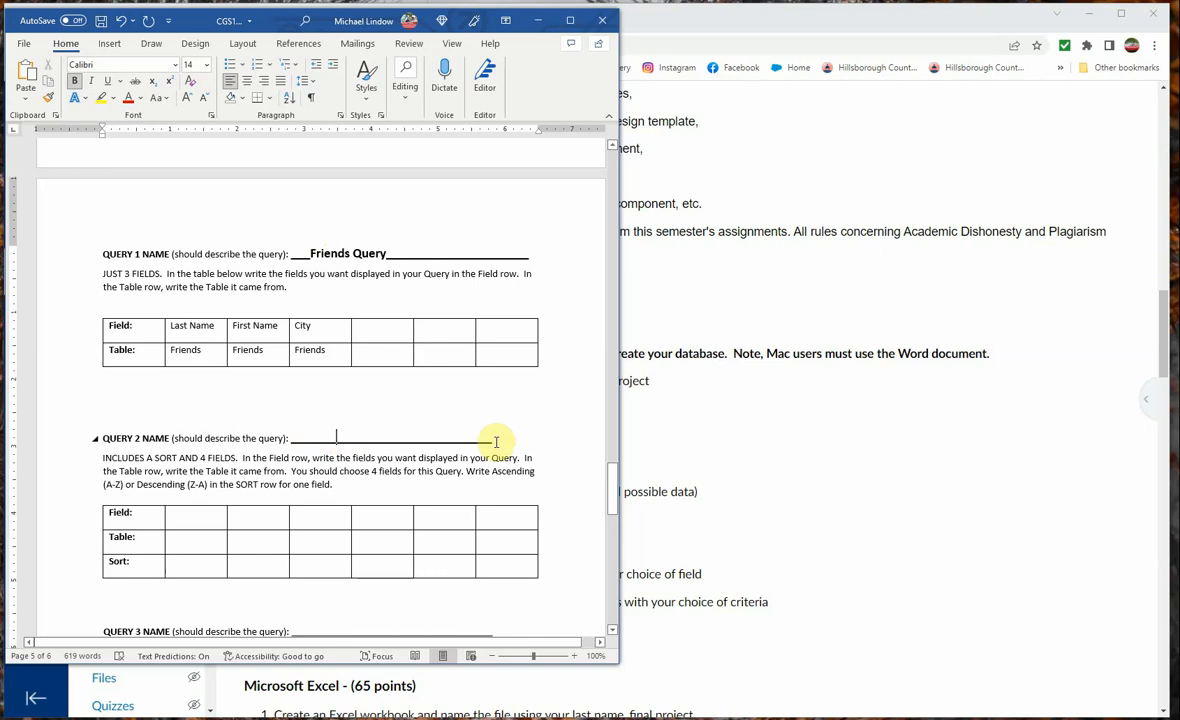
type("F")
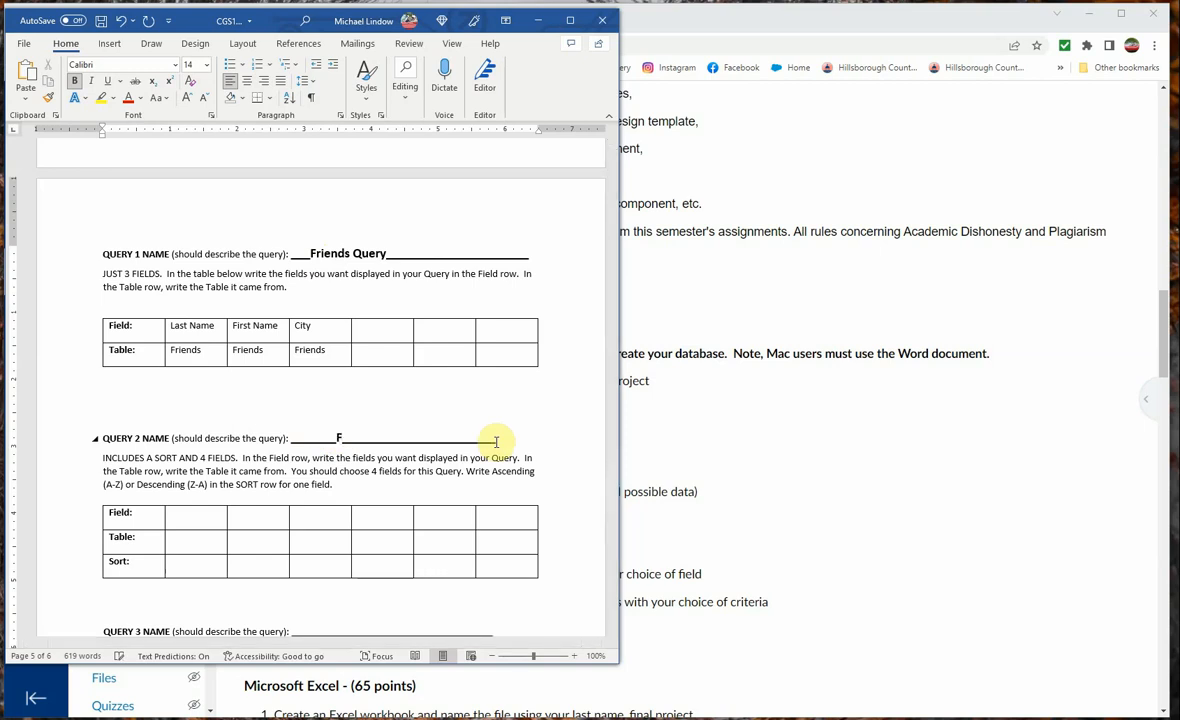
type("riends Query")
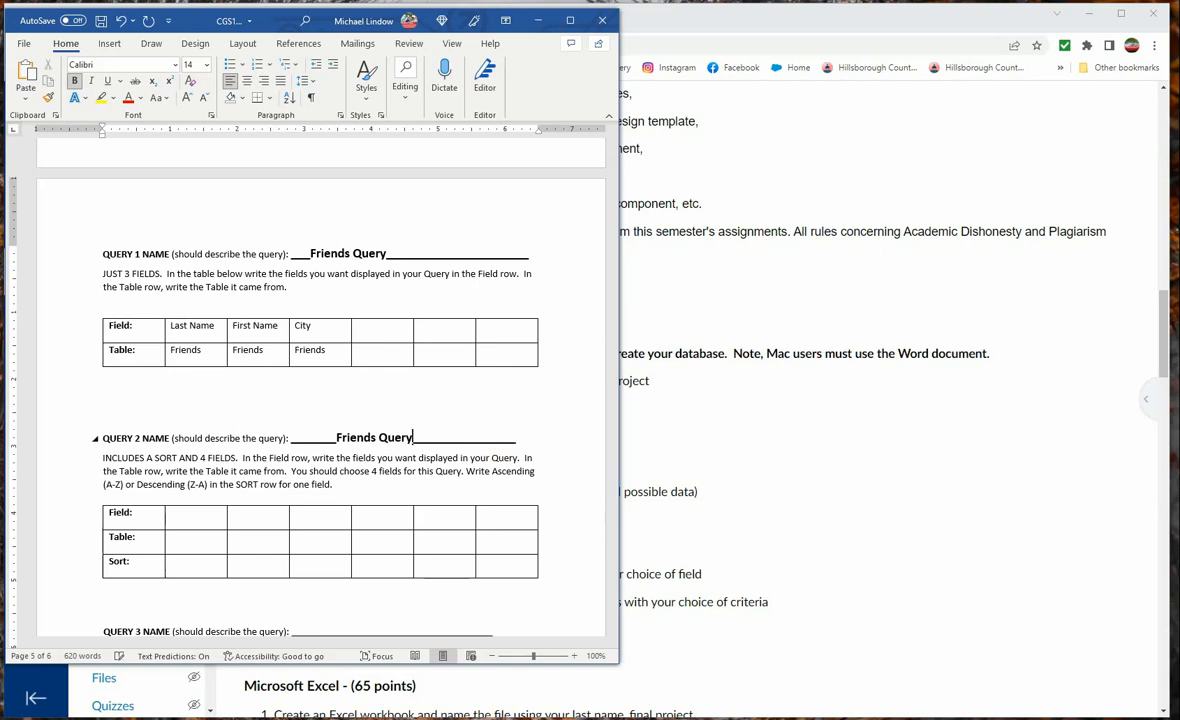
type(" Sorted")
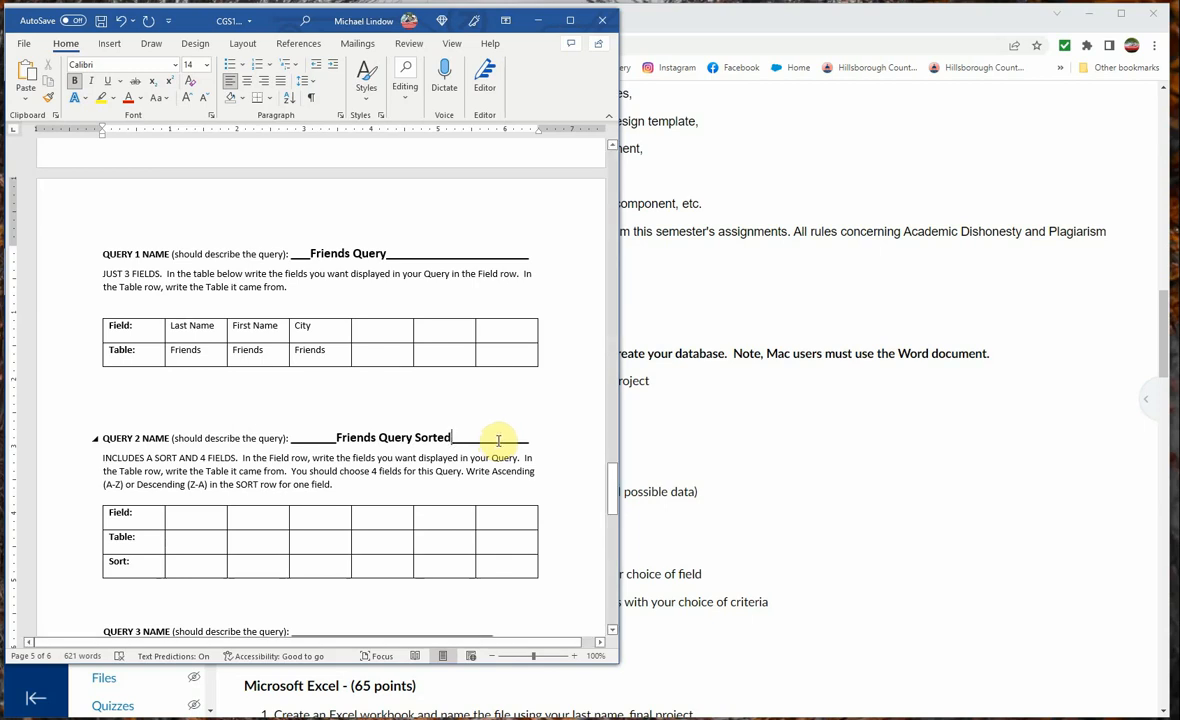
Paste Query 1's Last Name, First Name and City entries with their Friends table names into Query 2, and add State as the fourth field
left_click(194, 520)
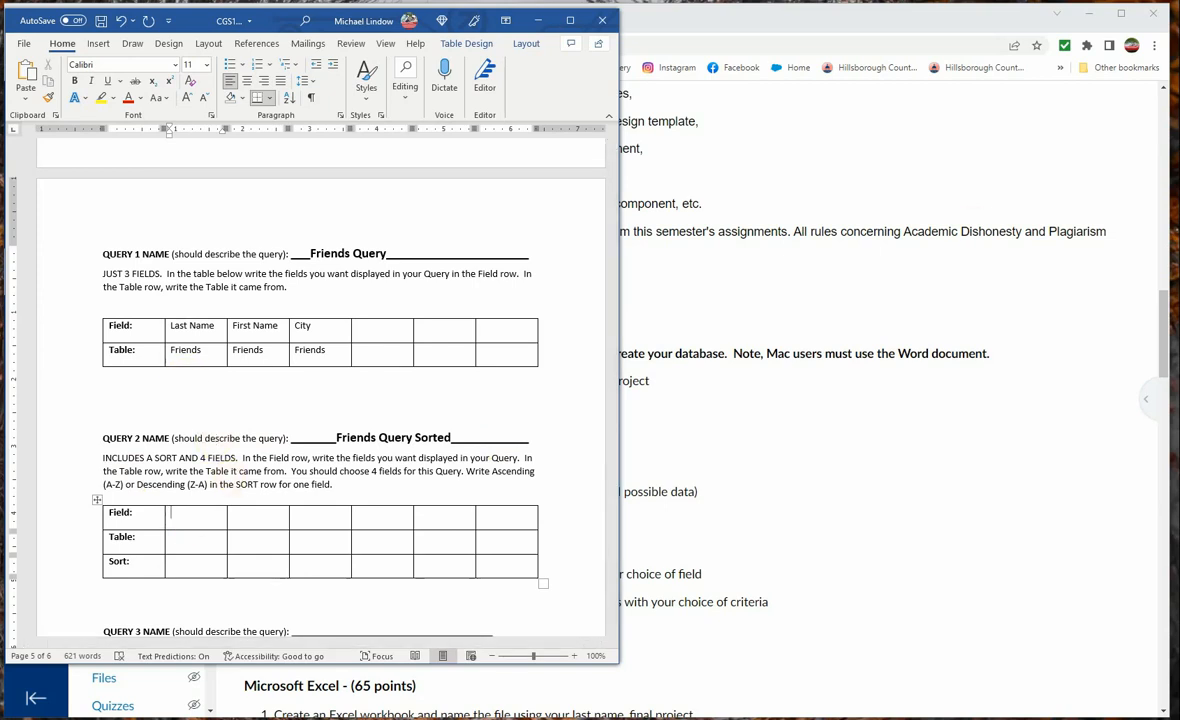
type("Last Name\tFirst Name\tCity Friends\tFriends\tFriends")
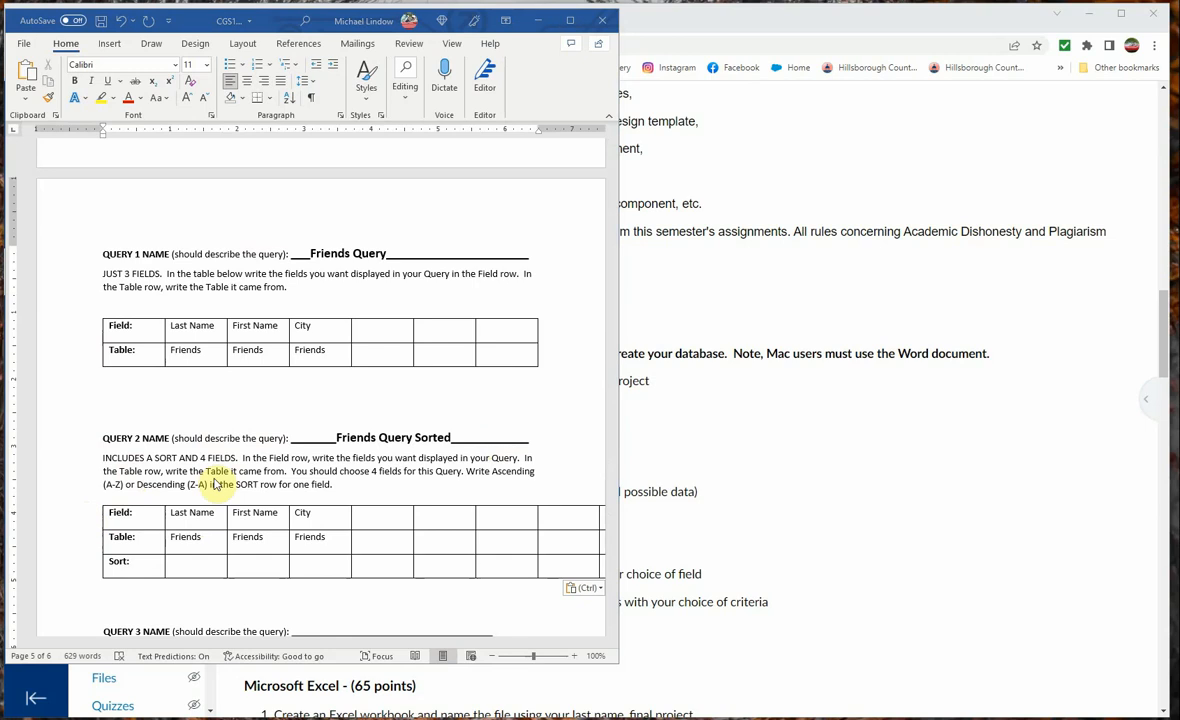
left_click(373, 516)
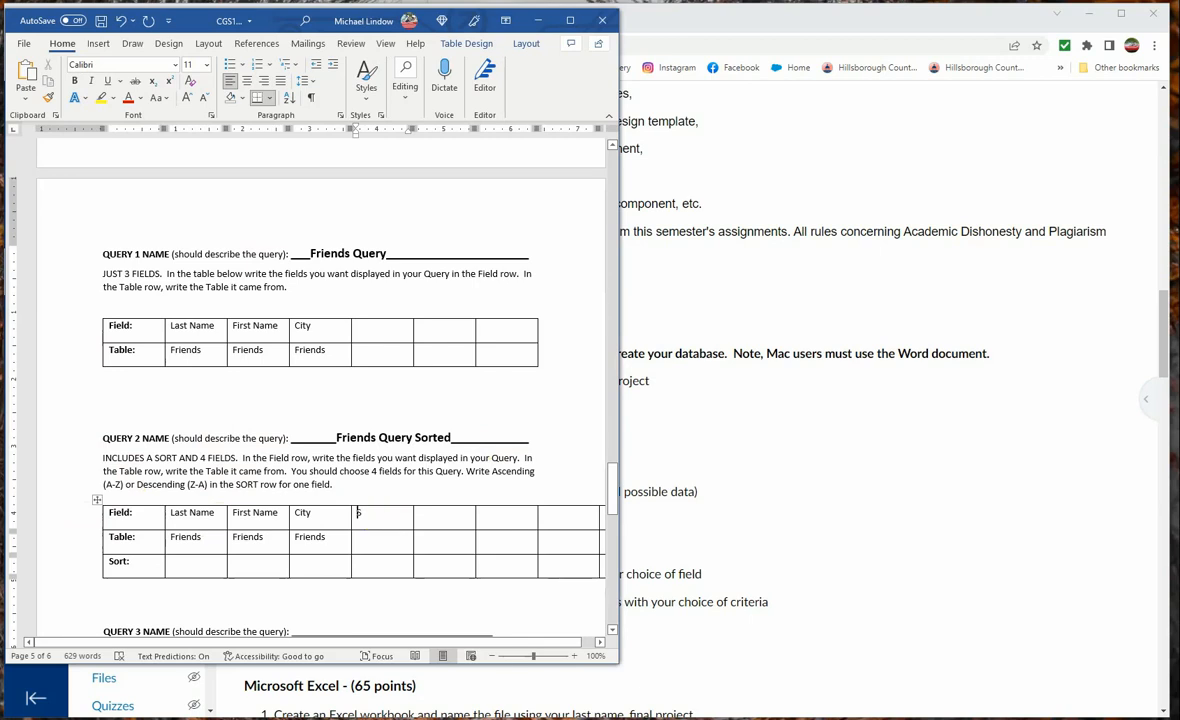
type("State")
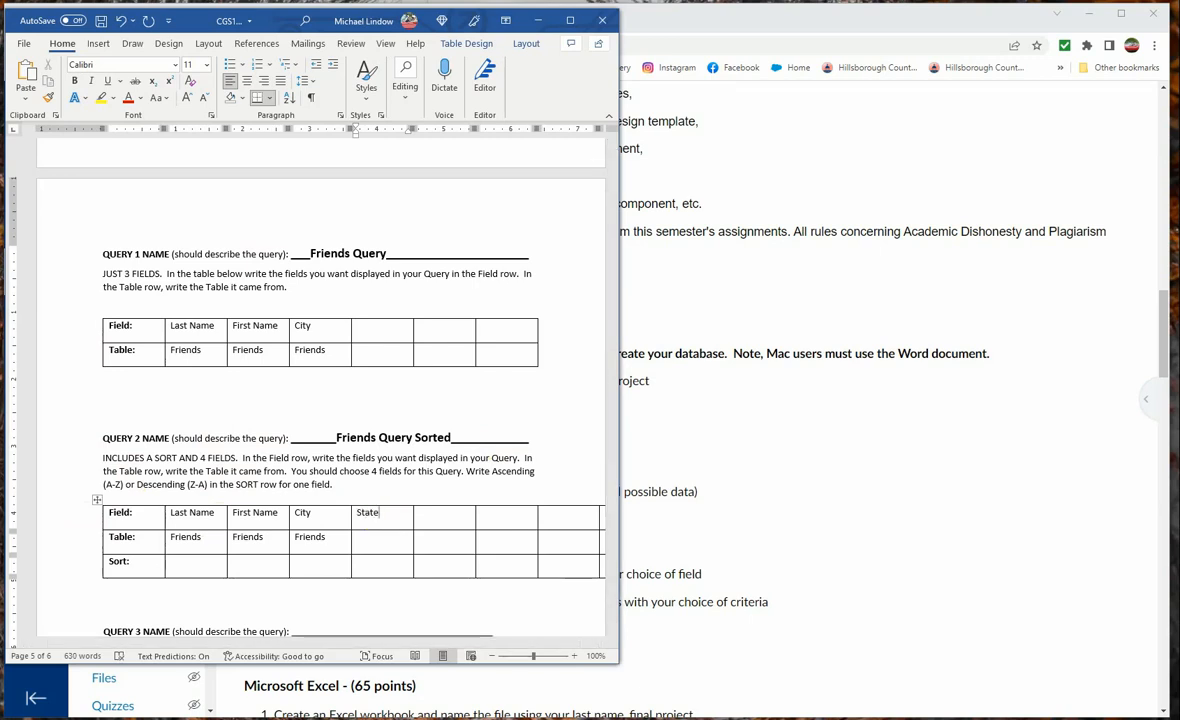
key("Tab")
key("Tab")
Enter Friends as the source table for the State field in Query 2
left_click(377, 544)
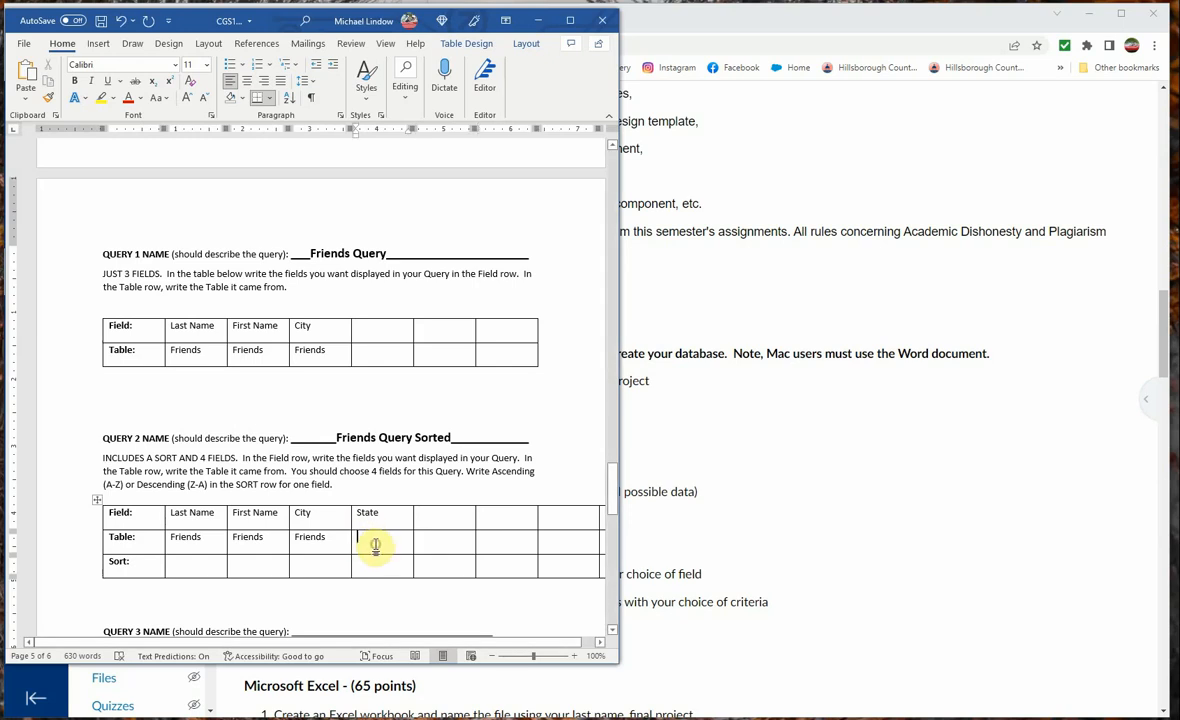
type("Fiends")
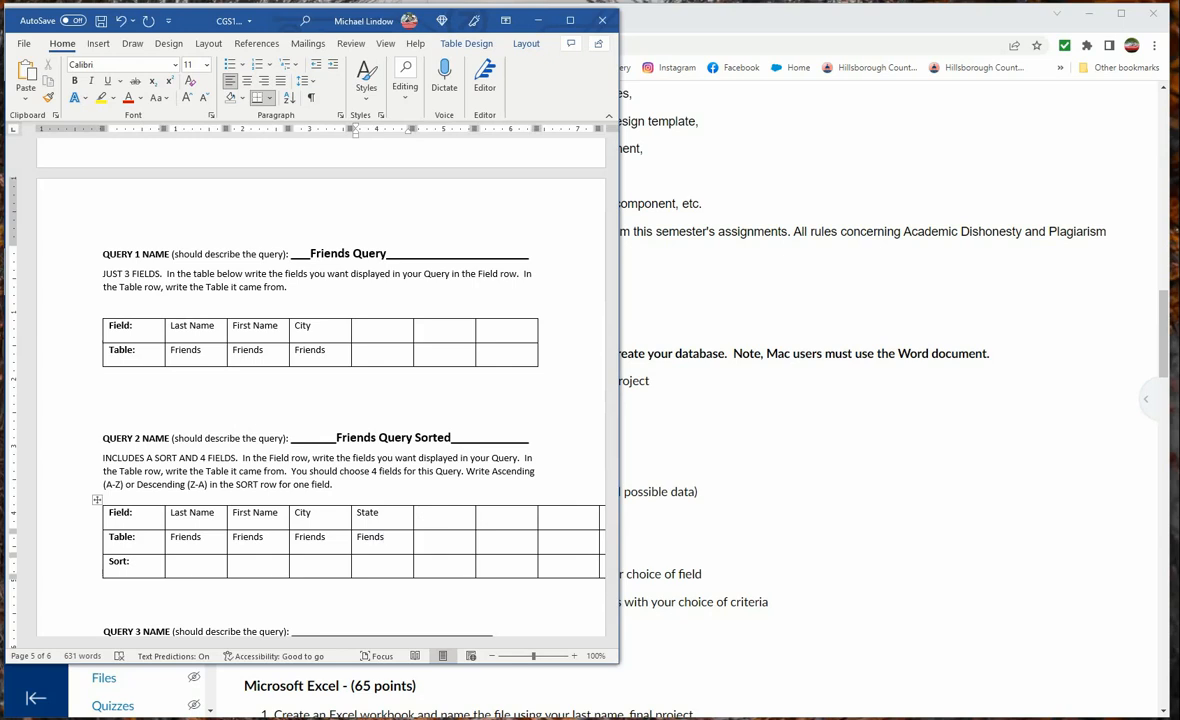
key("BackSpace")
key("BackSpace")
key("BackSpace")
key("BackSpace")
key("BackSpace")
type("Riends")
key("BackSpace")
key("BackSpace")
key("BackSpace")
key("BackSpace")
key("BackSpace")
key("BackSpace")
type("riends")
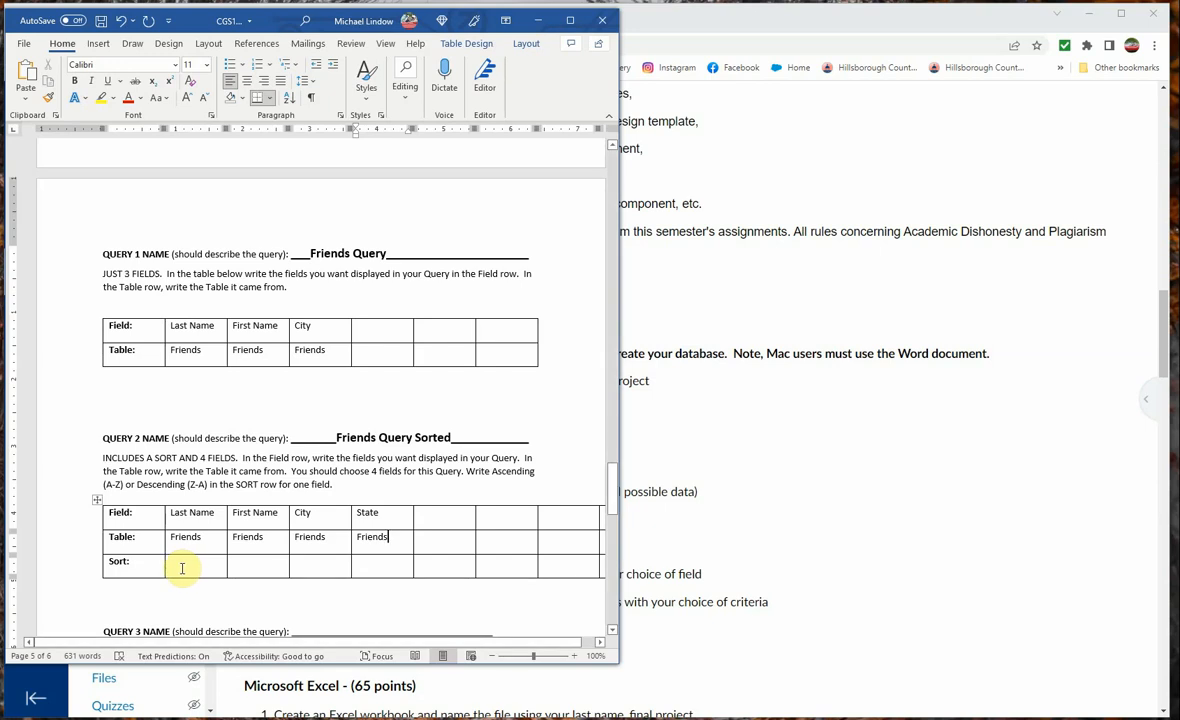
Set the sort order of Query 2's Last Name field to Ascending
left_click(182, 566)
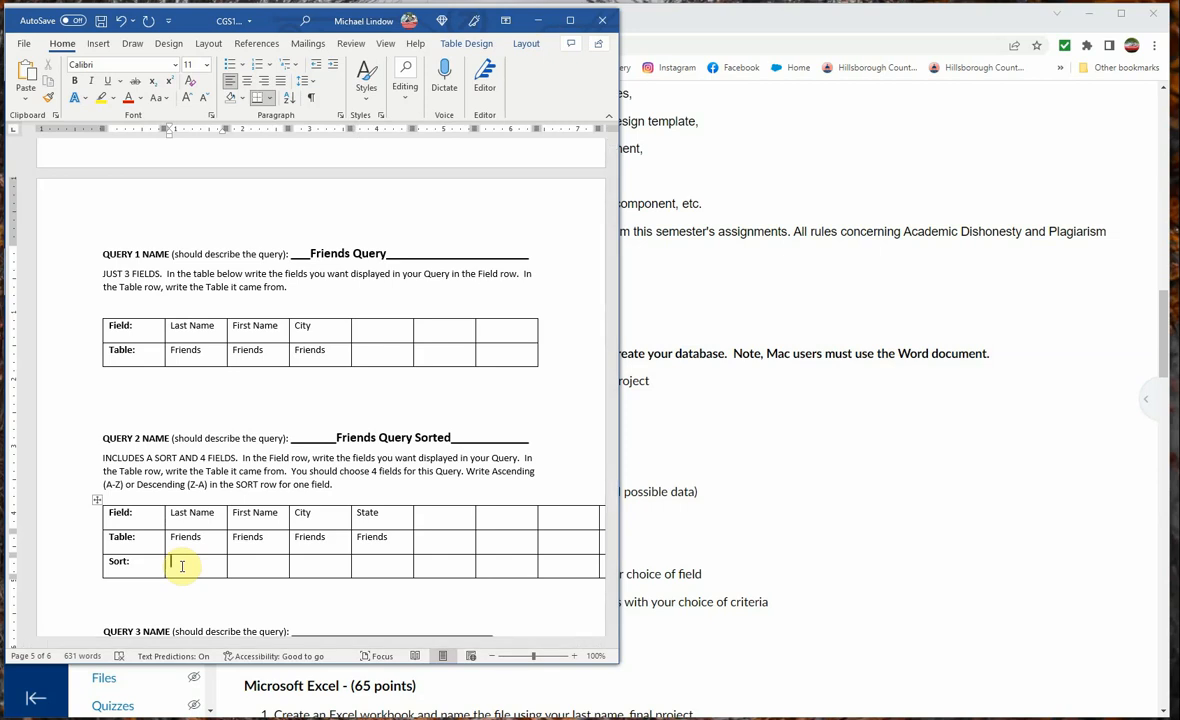
type("As")
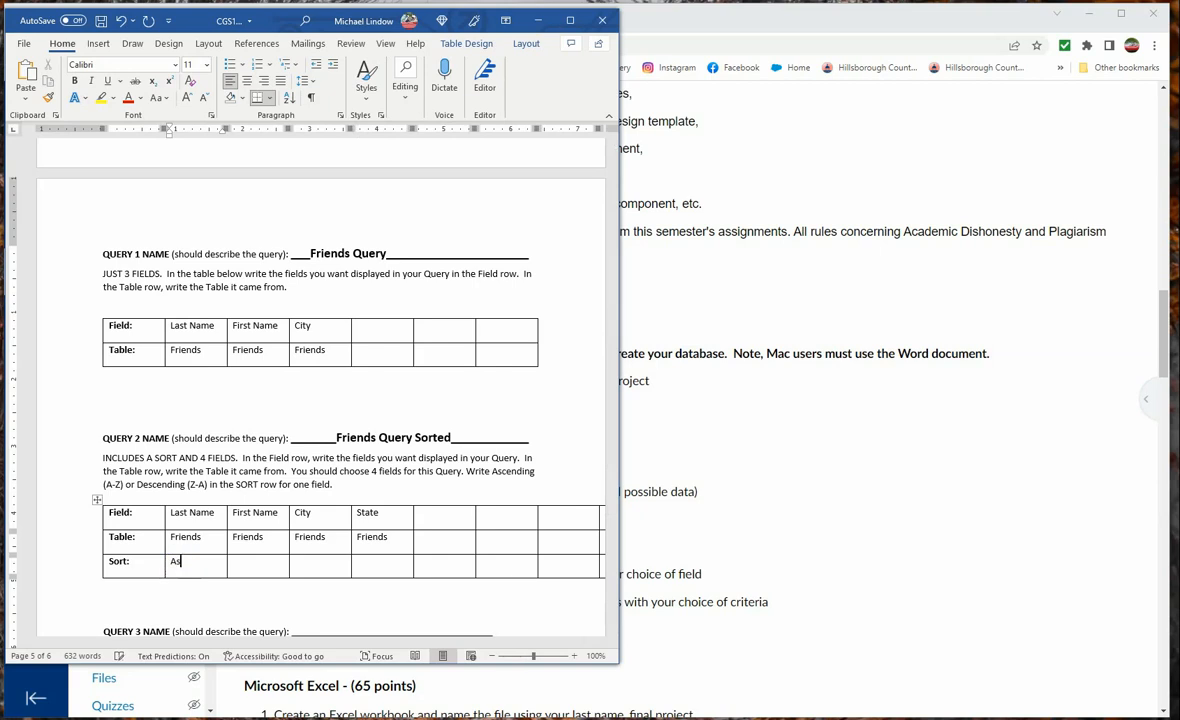
type("cending")
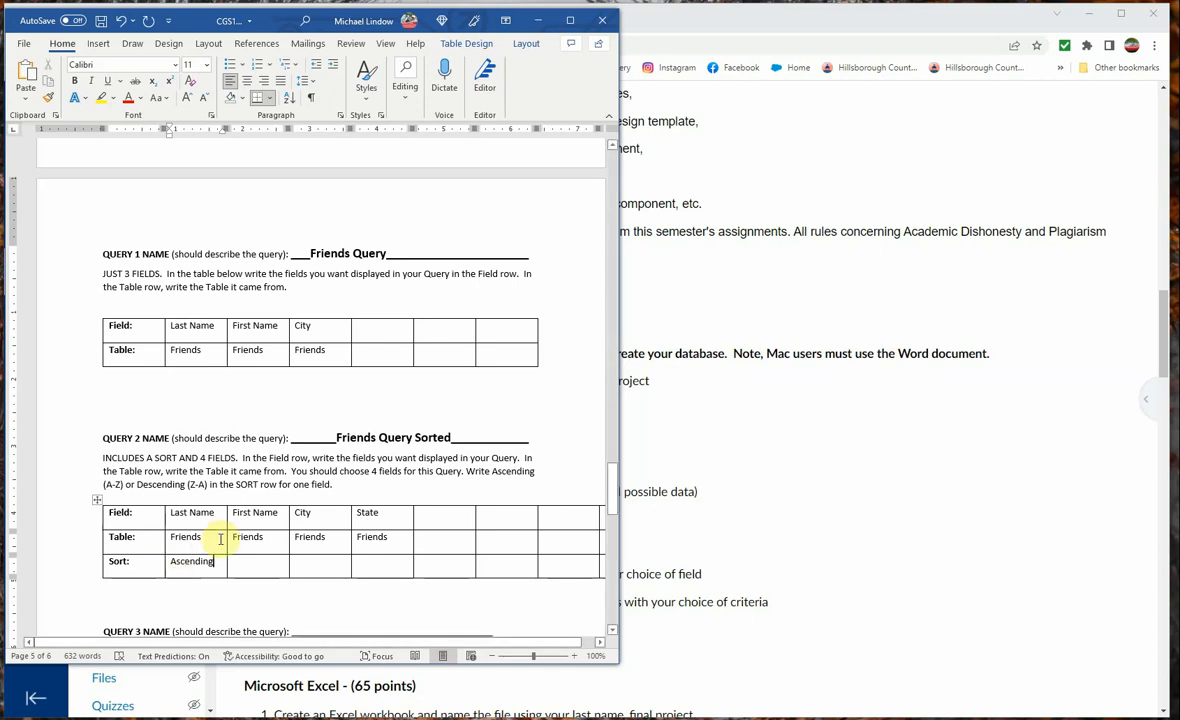
Name Query 3 "Friends Query Restricted" on its blank line and trim the excess underscores so the heading fits on one line
scroll(219, 539, "down", 4)
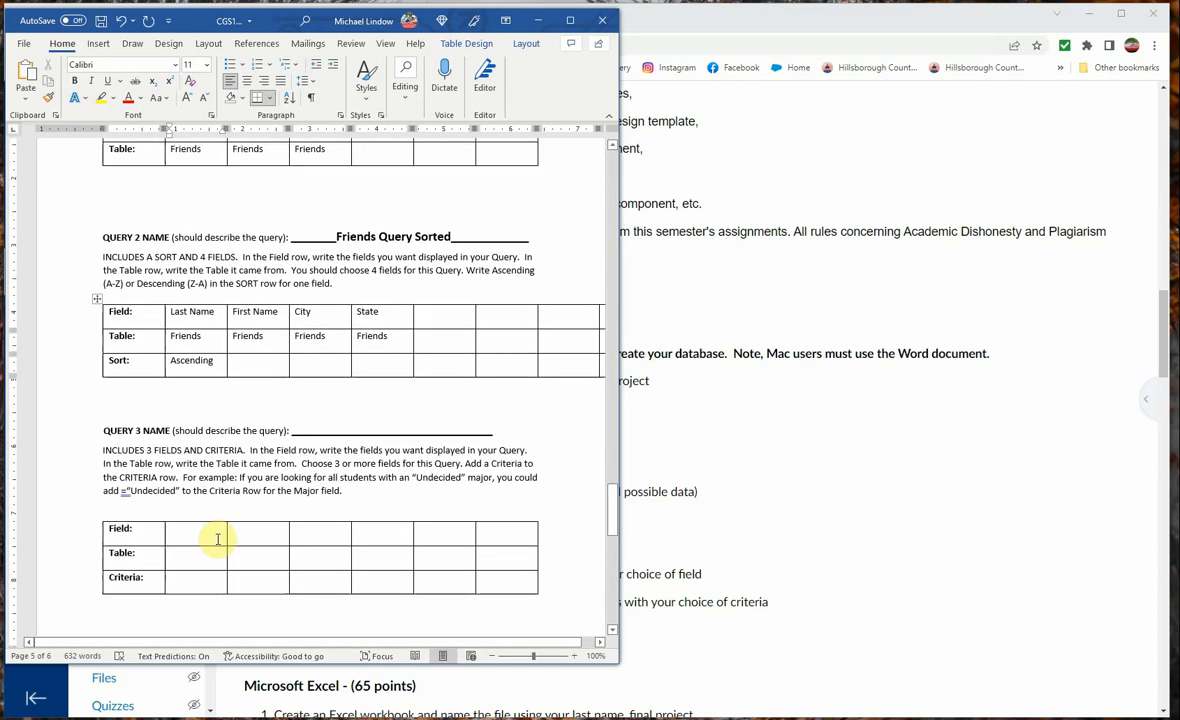
left_click(340, 428)
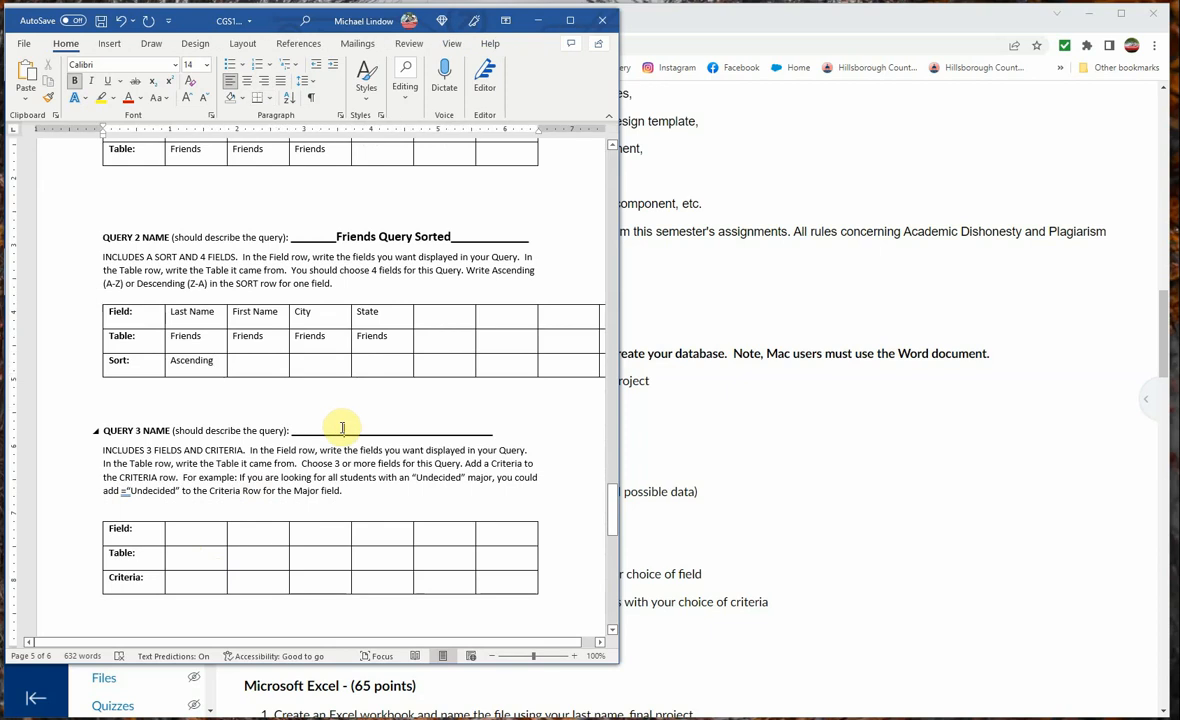
type("Feinds")
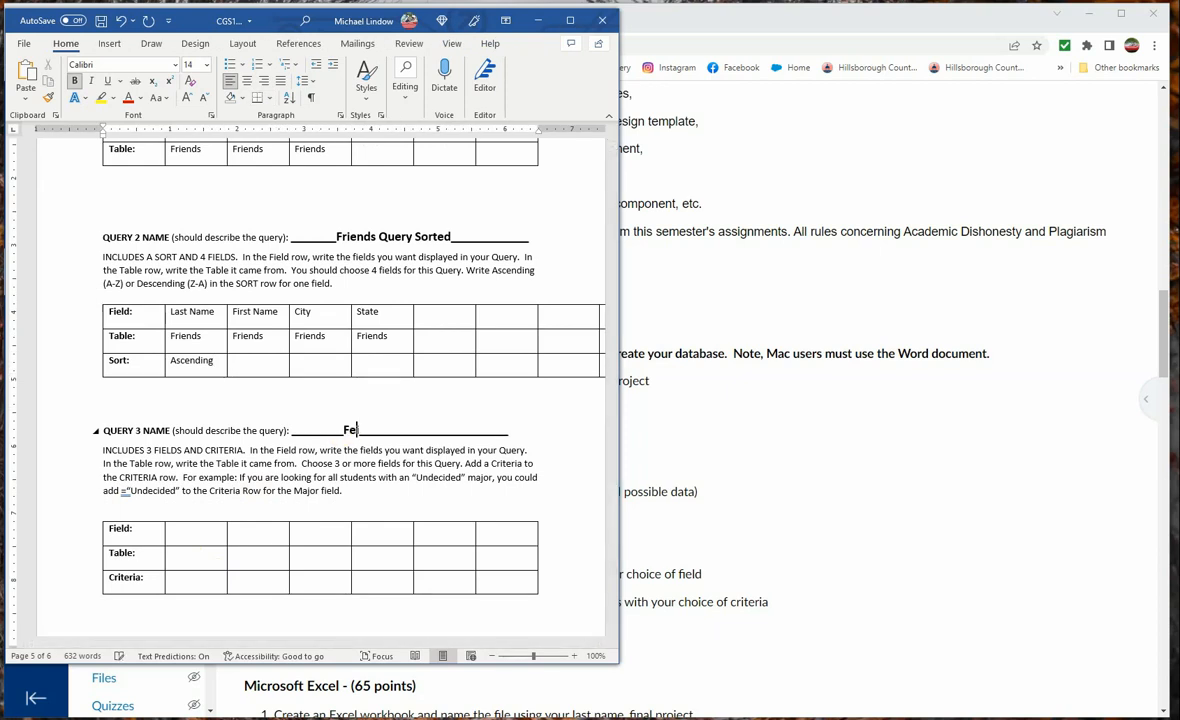
key("BackSpace")
key("BackSpace")
key("BackSpace")
key("BackSpace")
key("BackSpace")
type("R")
key("BackSpace")
type("riends")
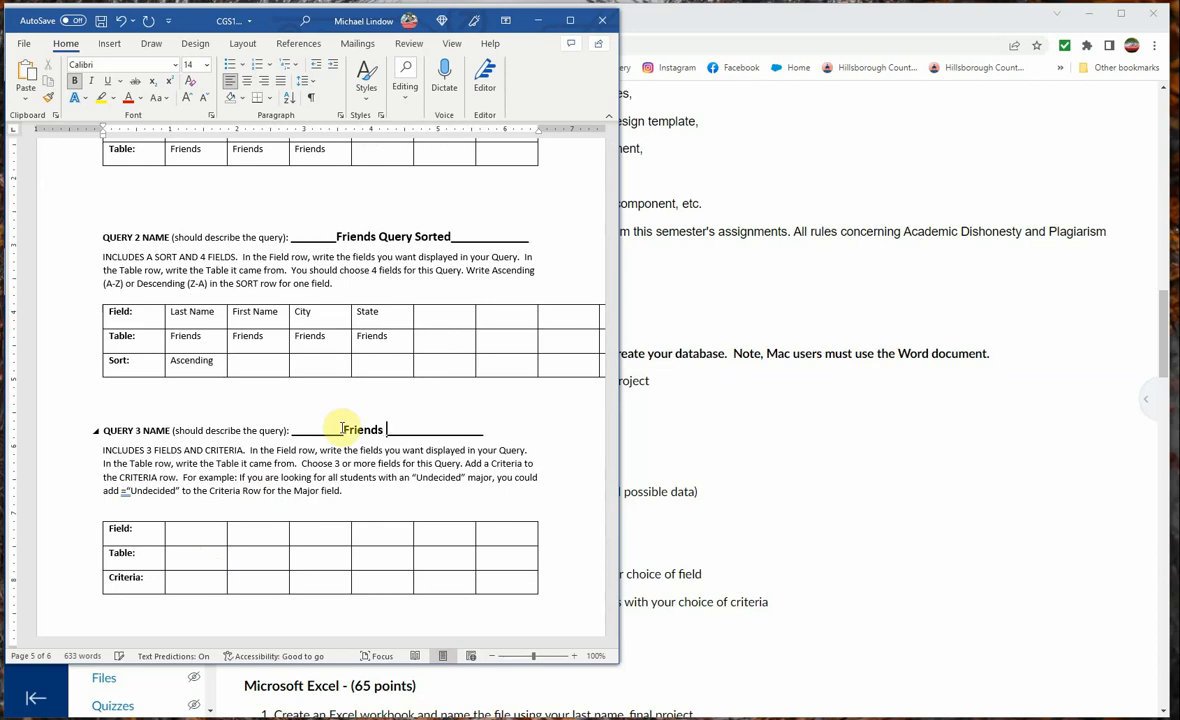
type(" Query")
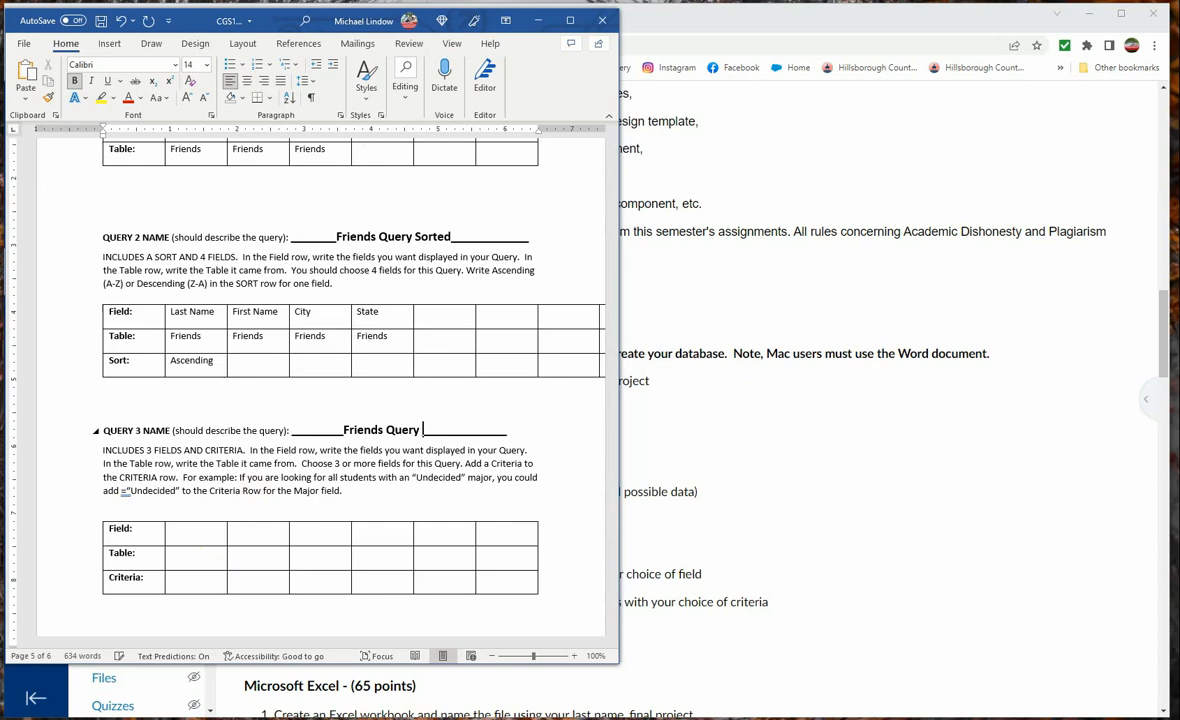
type(" Restricted")
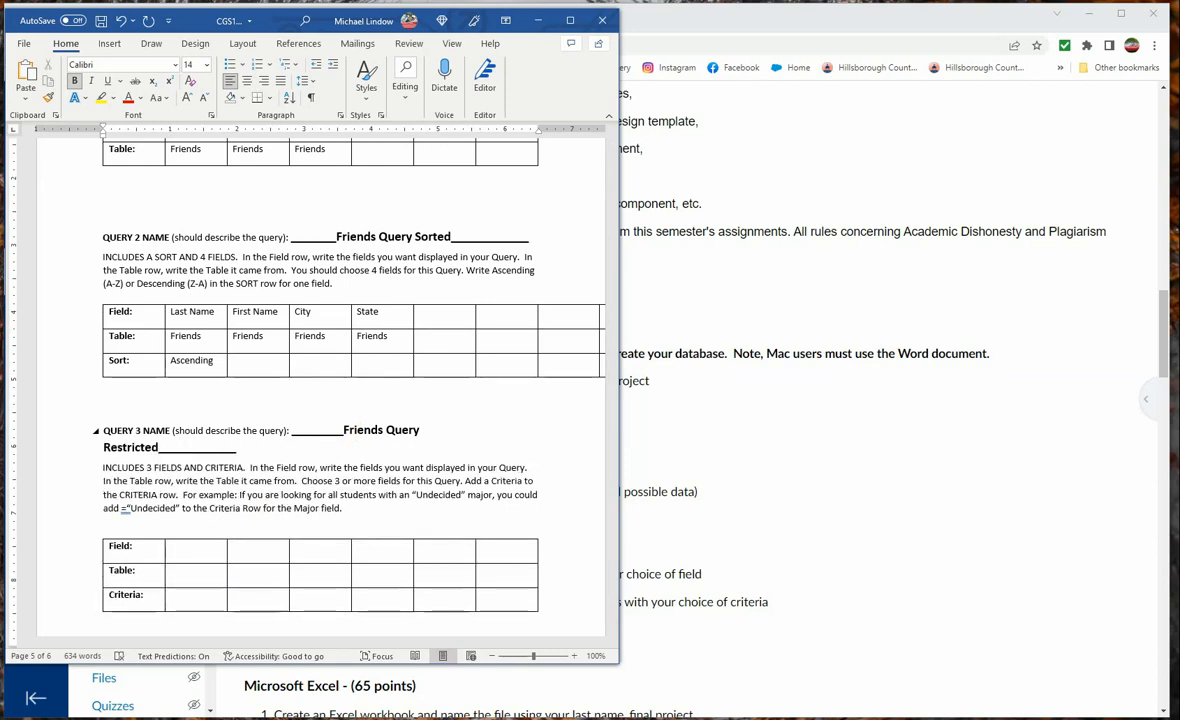
key("Delete")
key("Delete")
key("Delete")
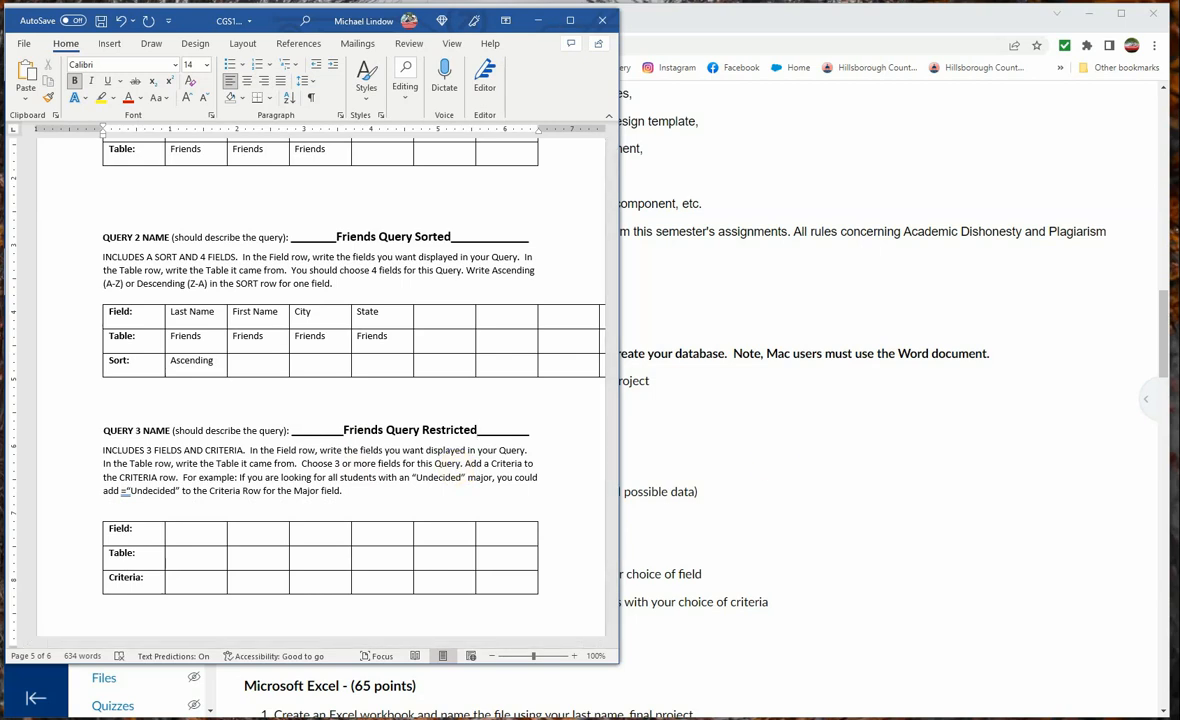
Paste the Last Name, First Name, City and State entries with their Friends table names into Query 3, and set the City criterion to Tampa
type("Last Name\tFirst Name\tCity\tState Friends\tFriends\tFriends\tFriends")
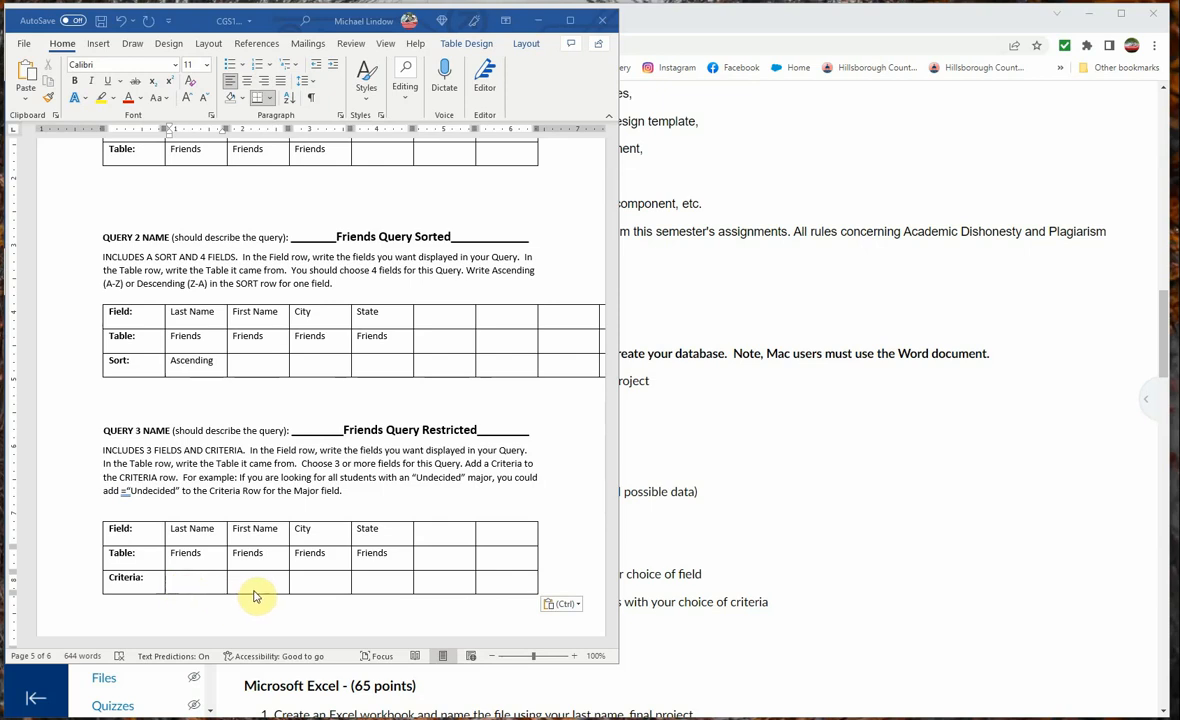
left_click(311, 576)
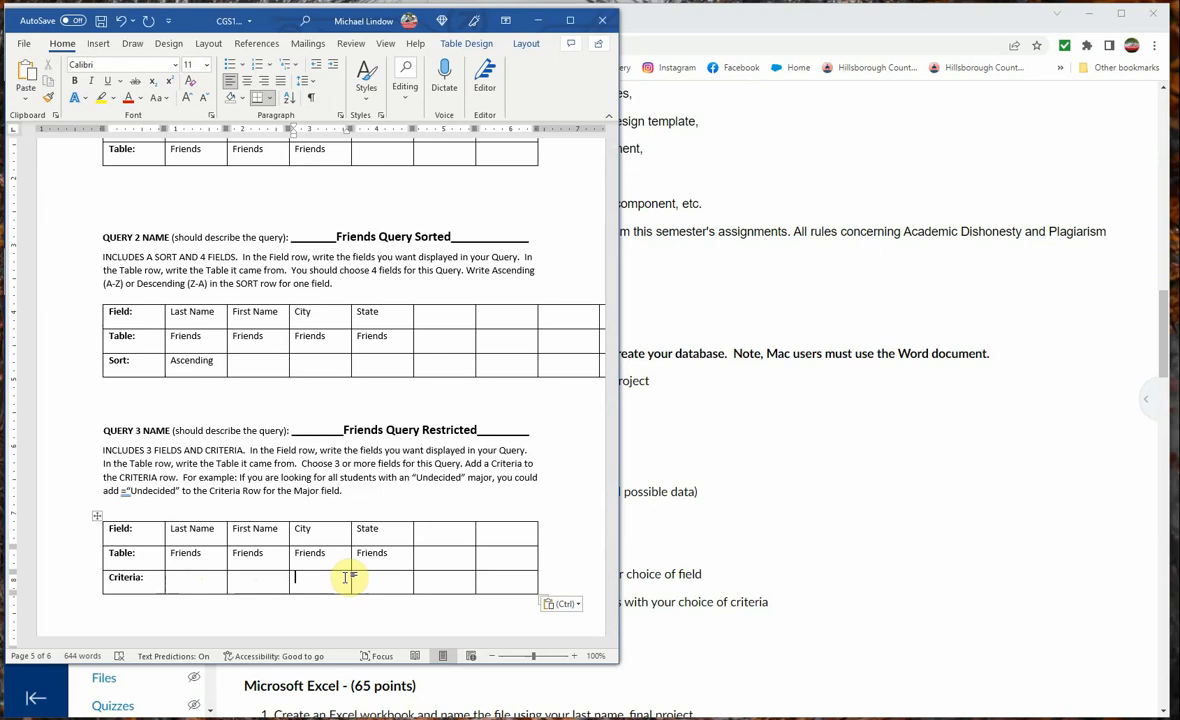
type("Tampa")
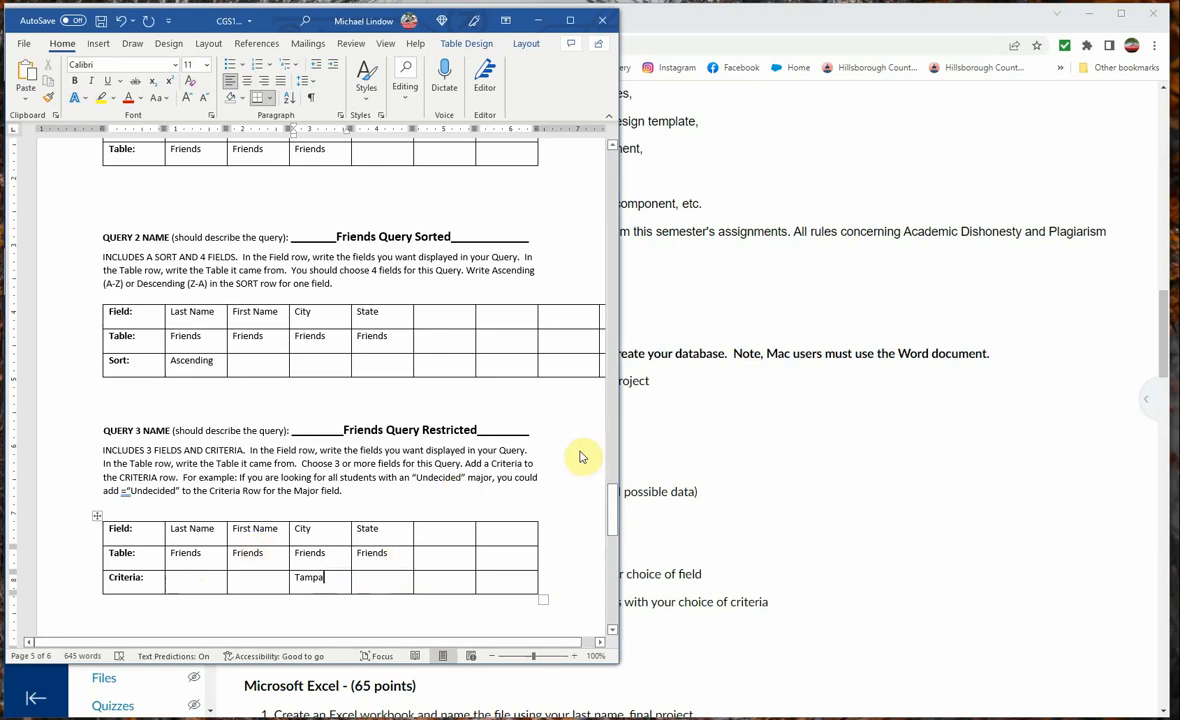
Review the REPORT and FORM questions on the worksheet's last page
left_click_drag(616, 490, 620, 544)
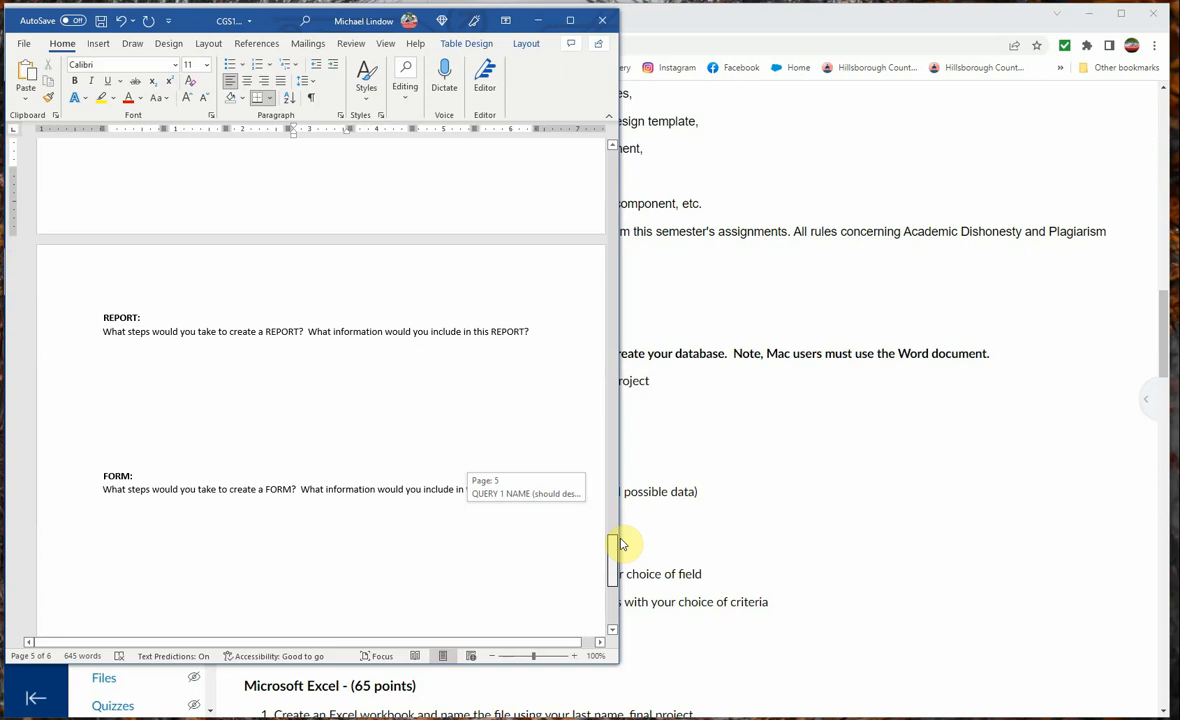
left_click_drag(620, 544, 619, 538)
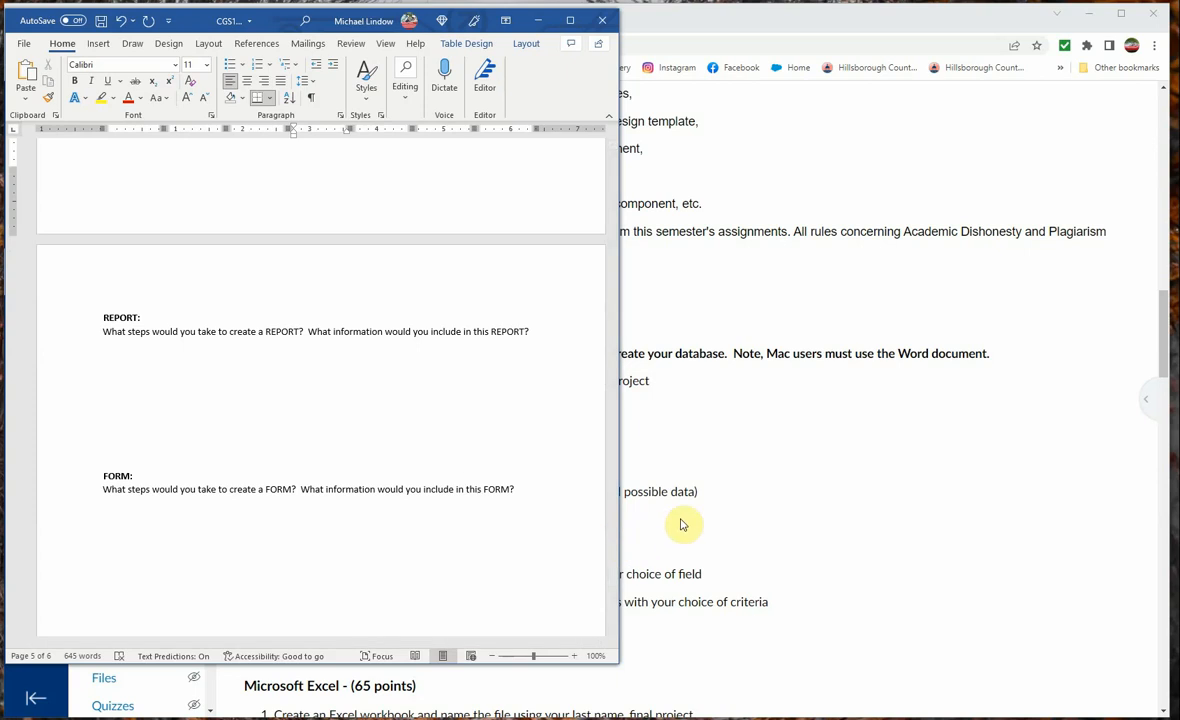